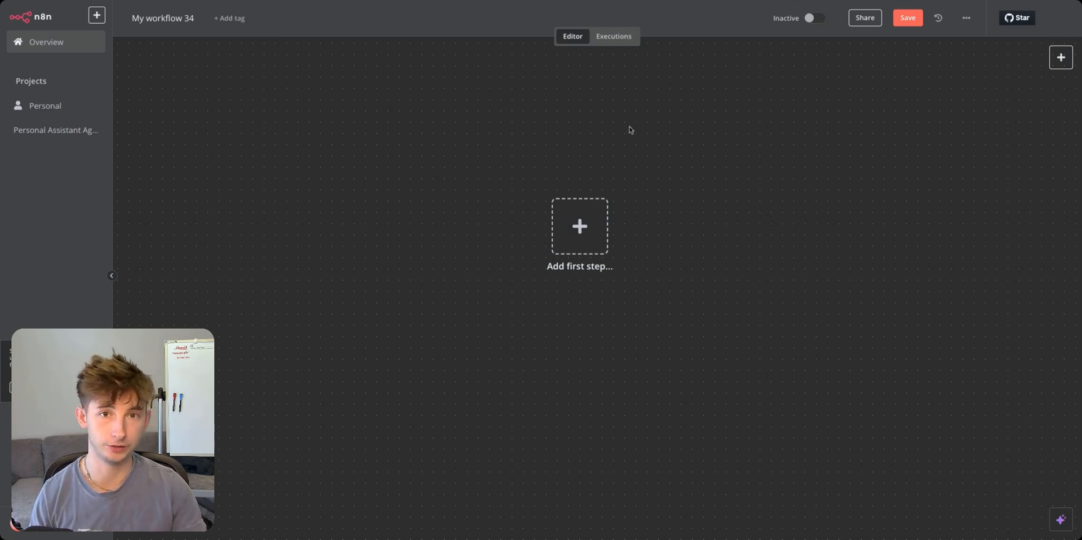
Add a chat-triggered AI Agent node as the workflow's first step.
click(601, 227)
text(ai)
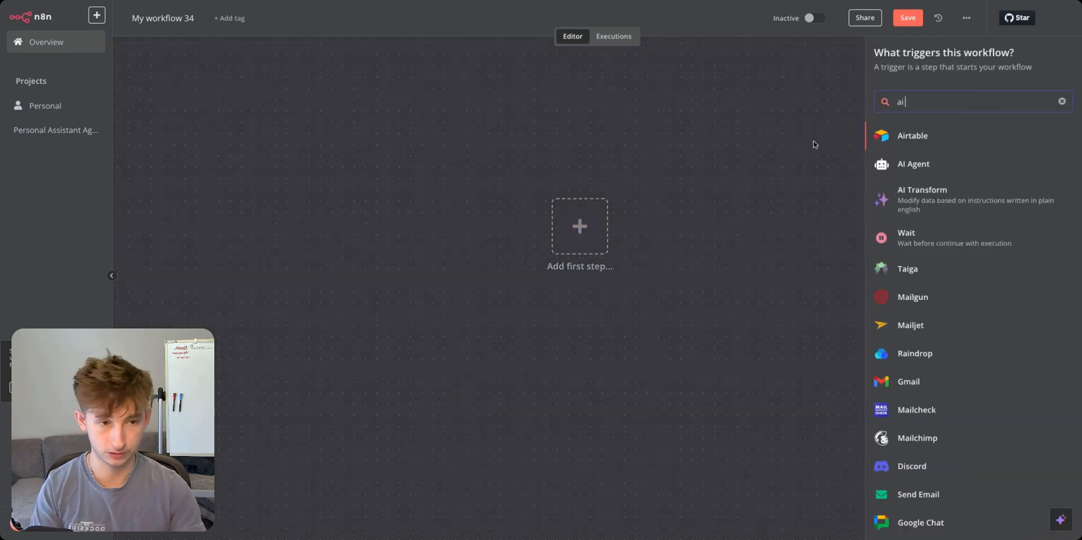
text( agent)
click(901, 138)
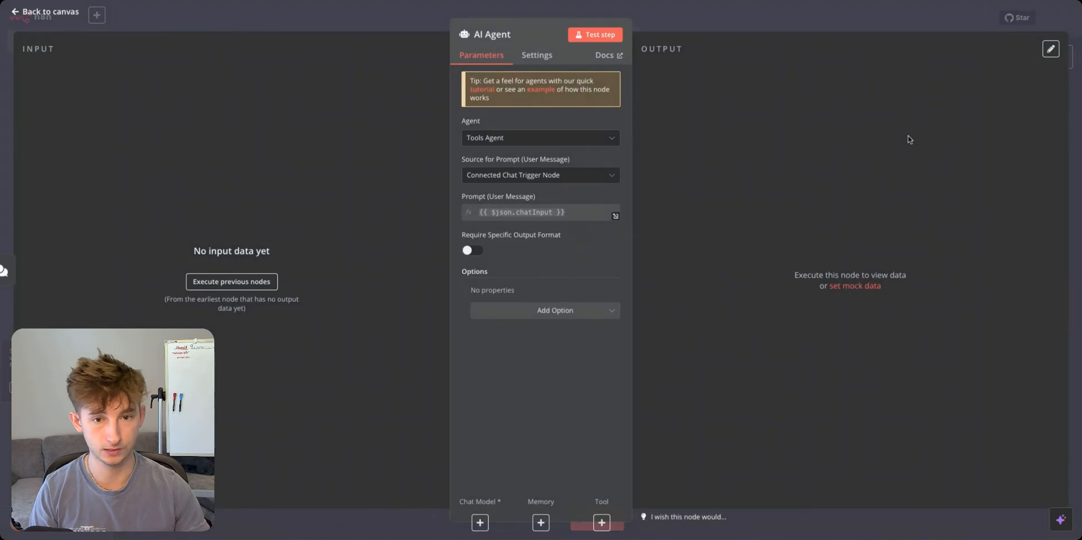
click(399, 23)
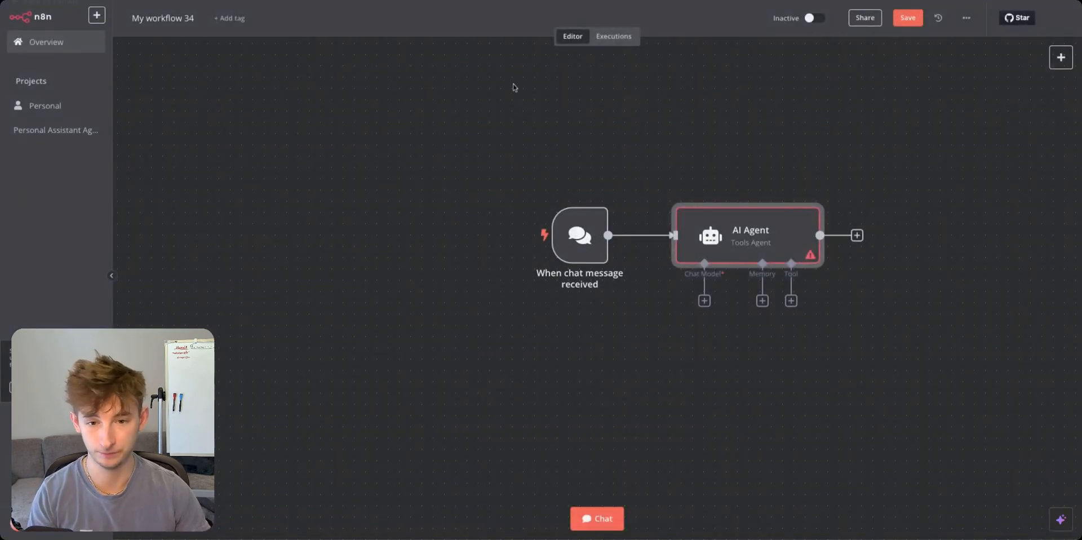
click(573, 353)
scroll(572, 353, right, 5)
scroll(572, 353, down, 2)
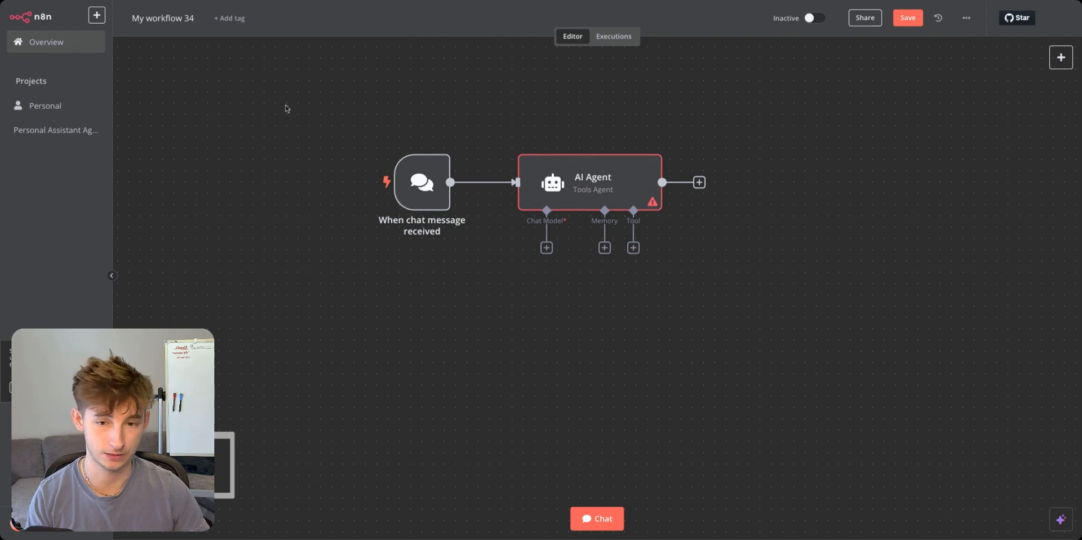
Attach a gpt-4o-mini OpenAI Chat Model to the agent using the 'OpenAi account 3' credential.
click(546, 248)
click(930, 463)
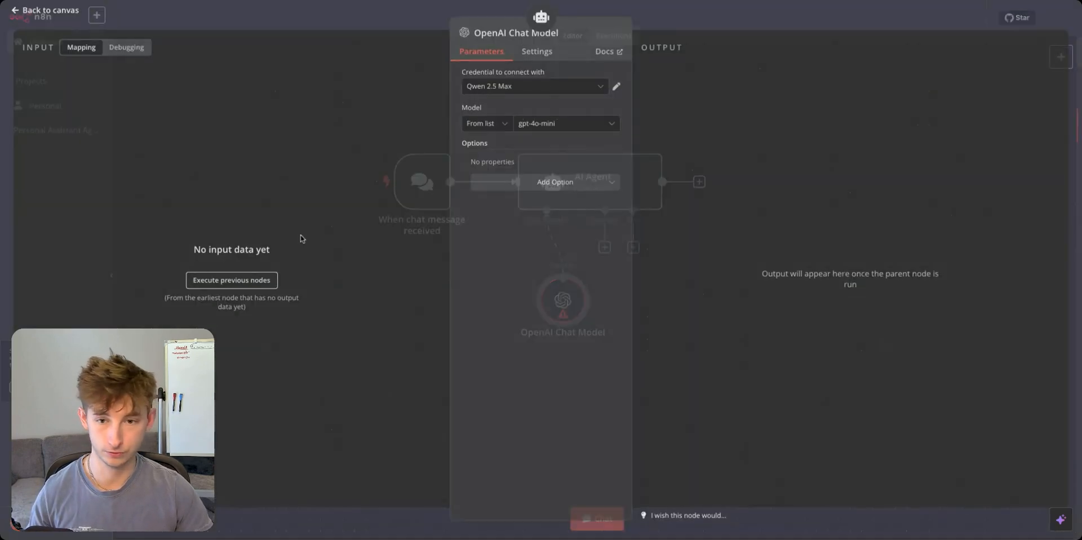
click(485, 90)
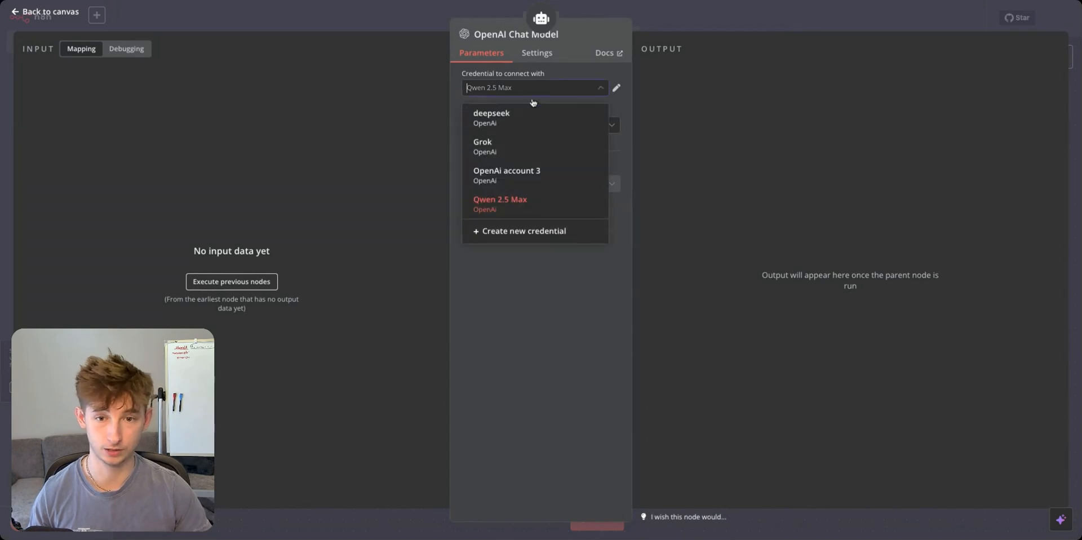
click(522, 173)
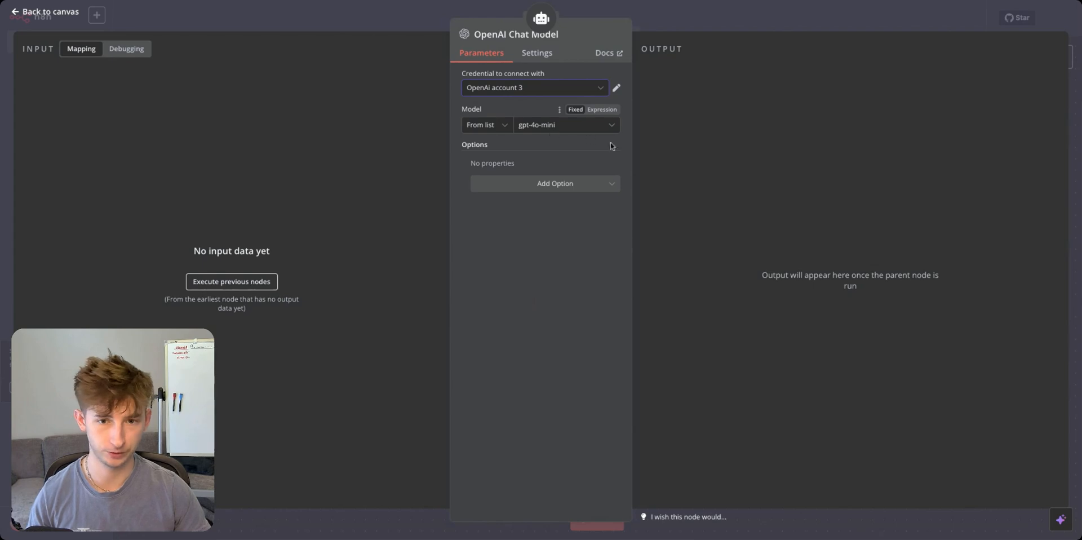
click(326, 24)
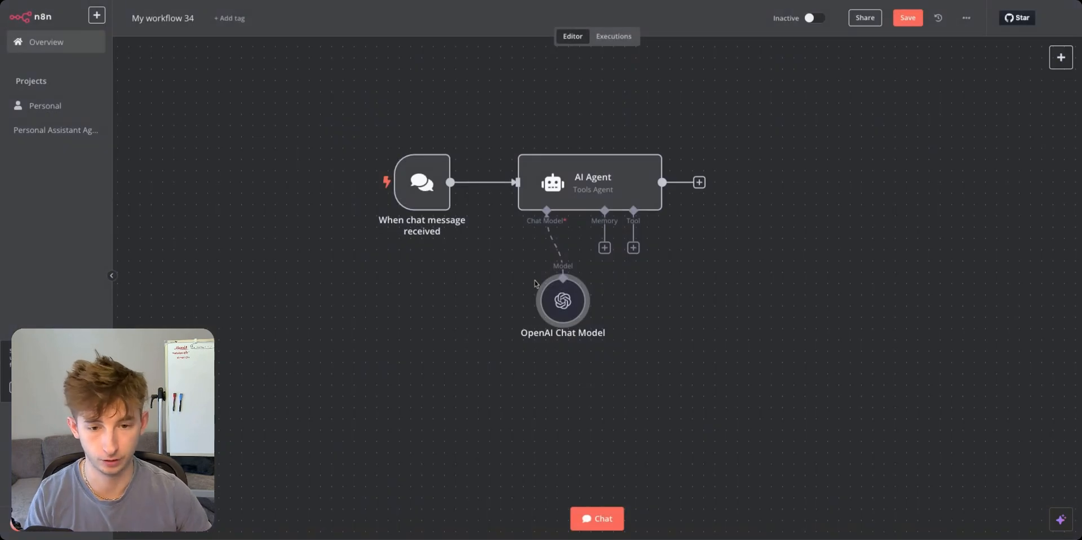
click(633, 248)
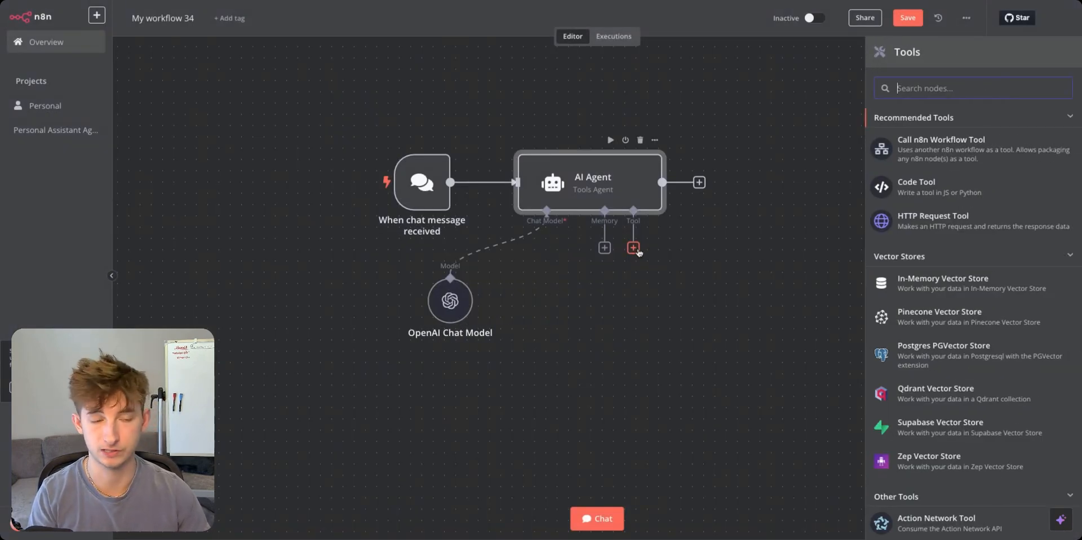
Add a Gmail Tool to the agent, leaving its To and Subject fields empty for now.
scroll(920, 369, down, 5)
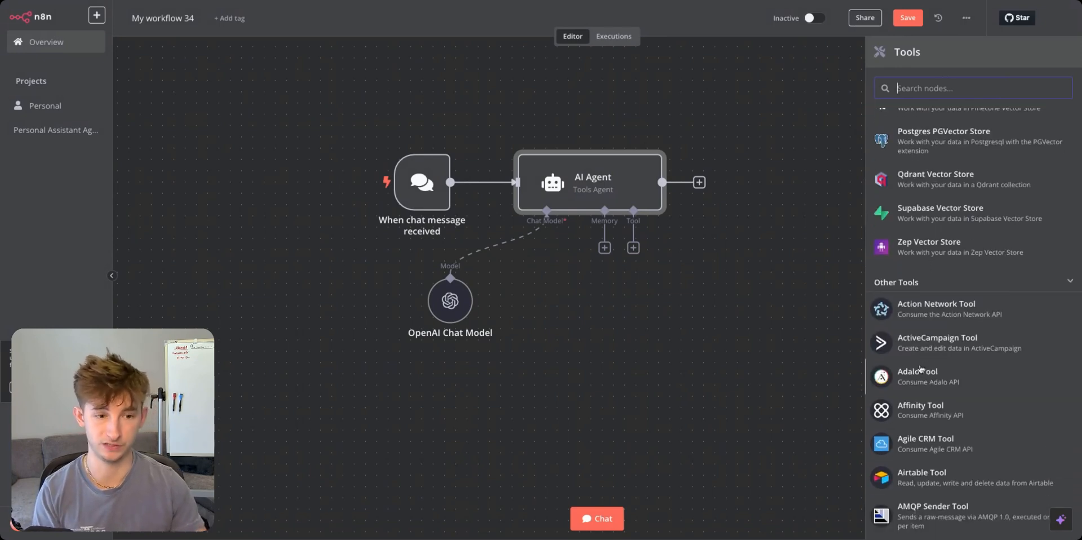
scroll(920, 369, down, 1)
text(gmail)
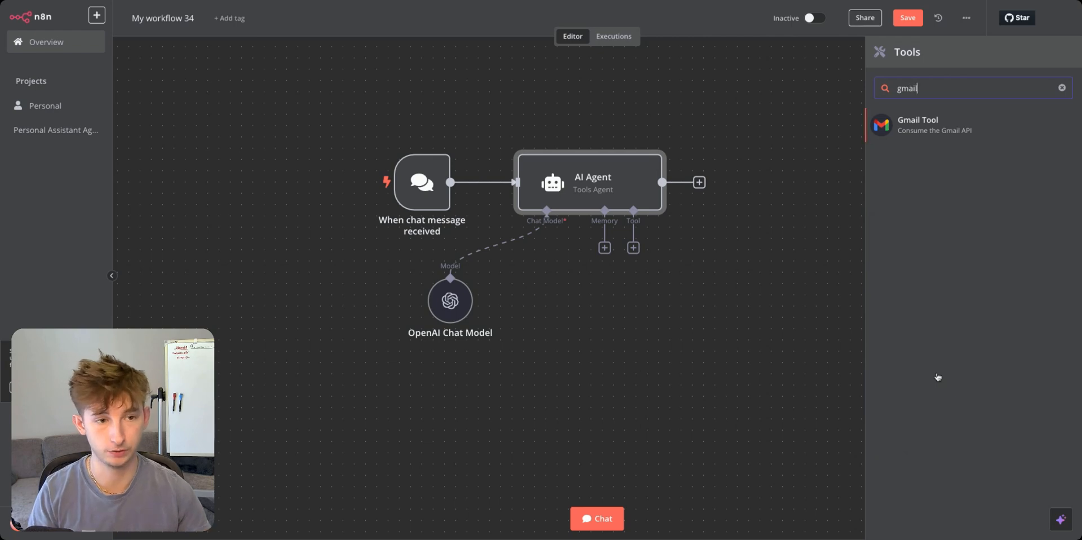
click(914, 131)
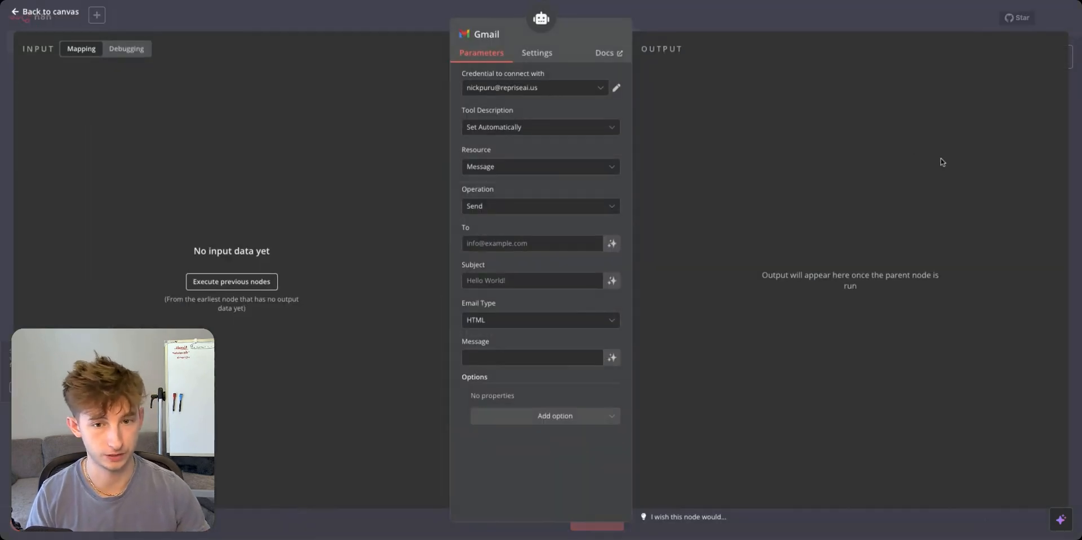
click(496, 242)
click(342, 153)
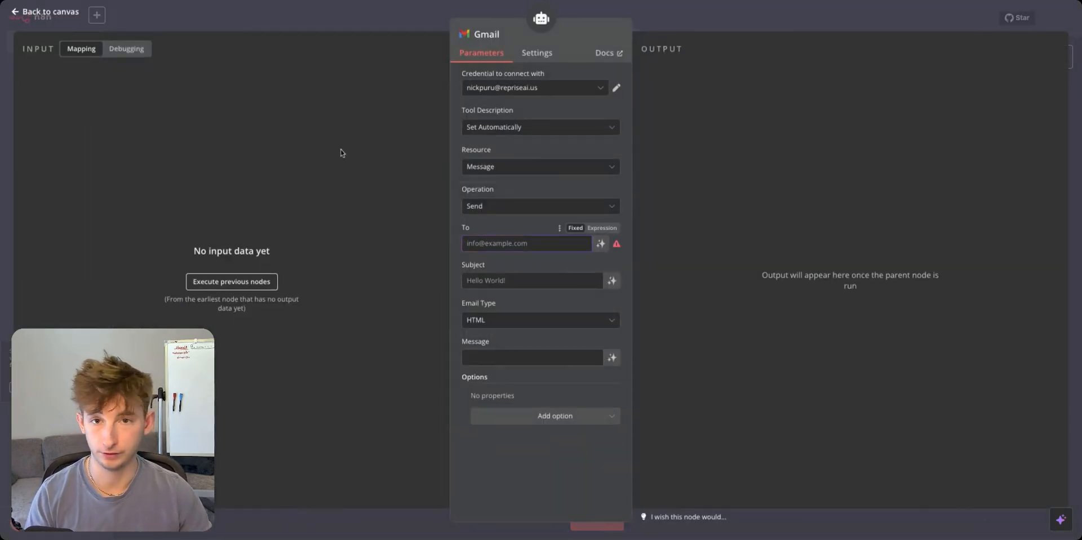
click(496, 280)
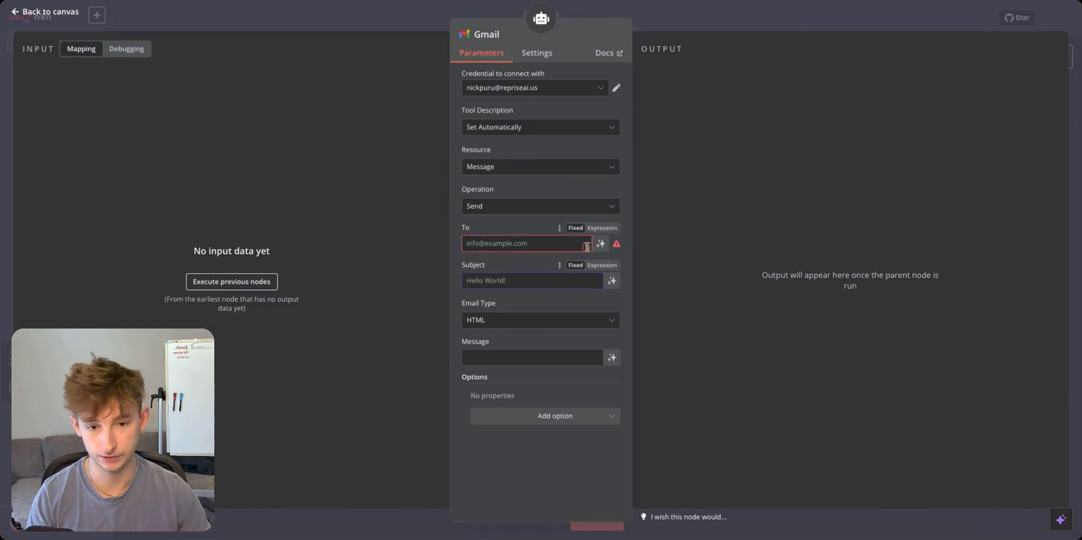
click(763, 226)
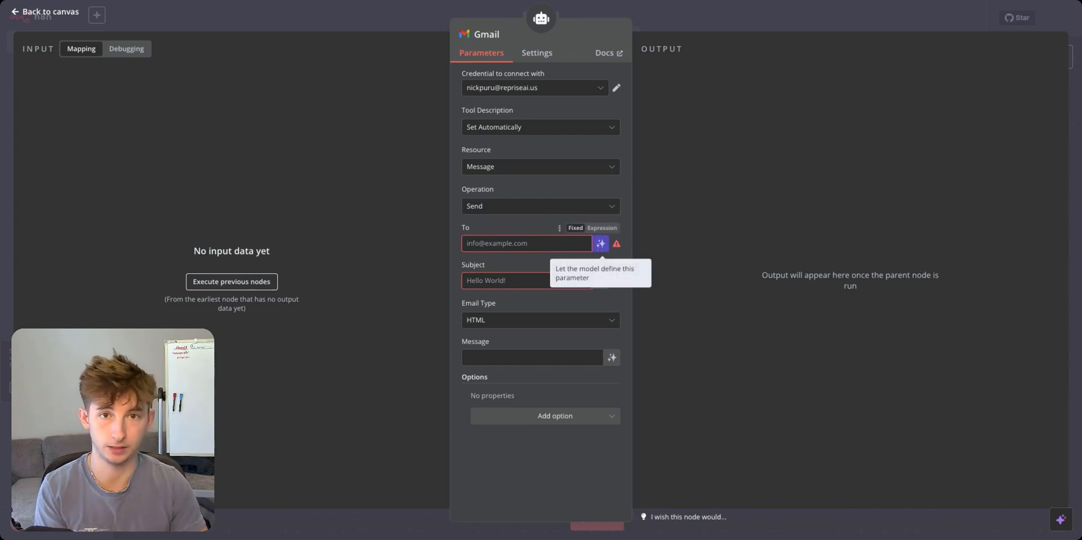
Drop the trial $fromAI() expression and make the Gmail To recipient model-defined.
click(602, 227)
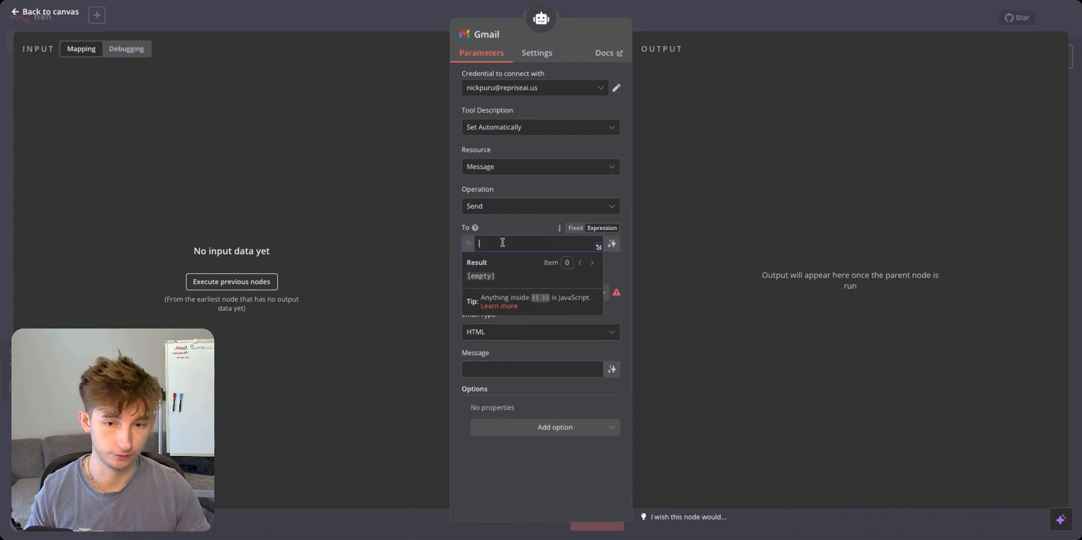
text({{ )
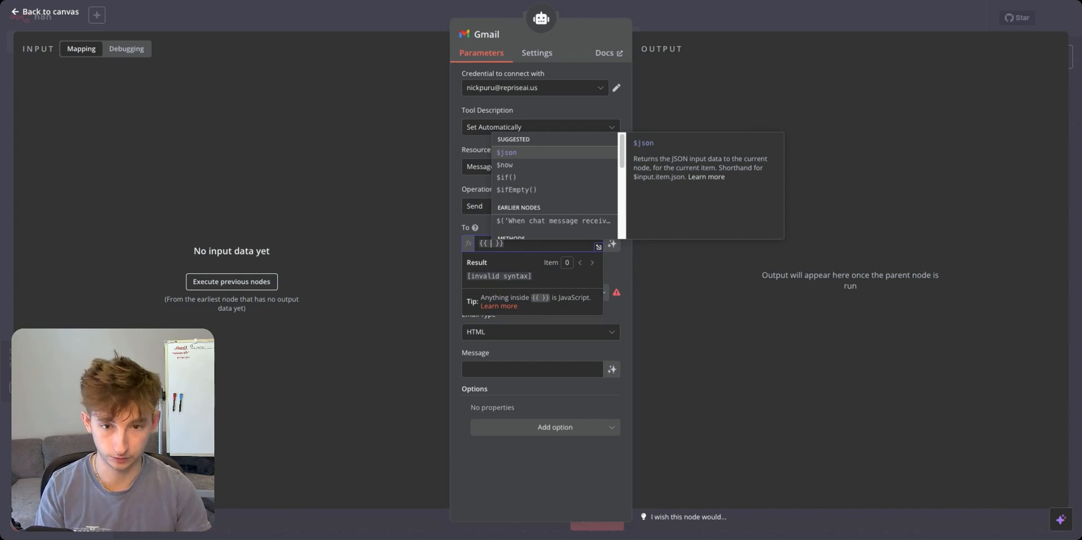
text($)
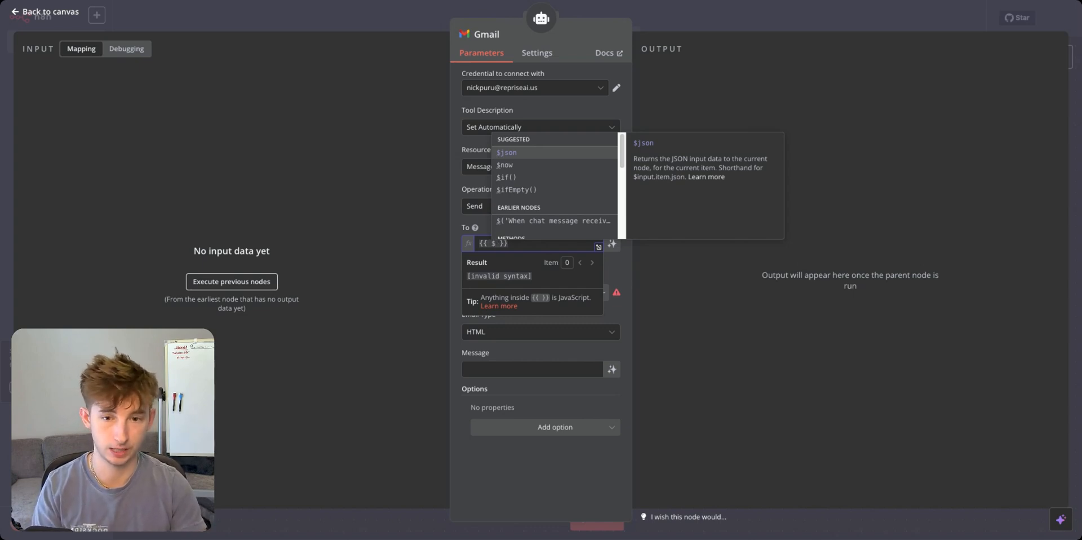
text(fromAI)
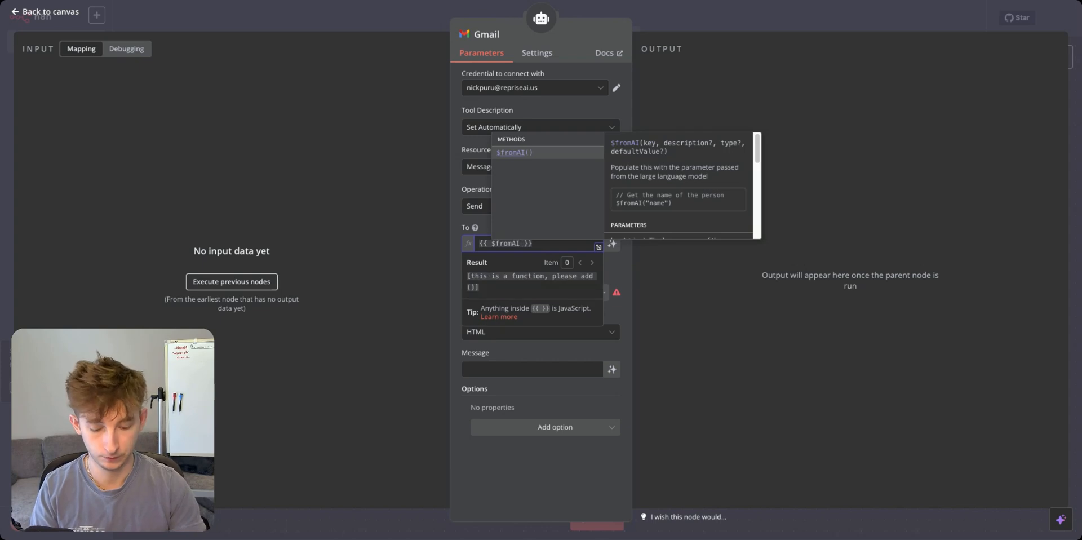
text(()
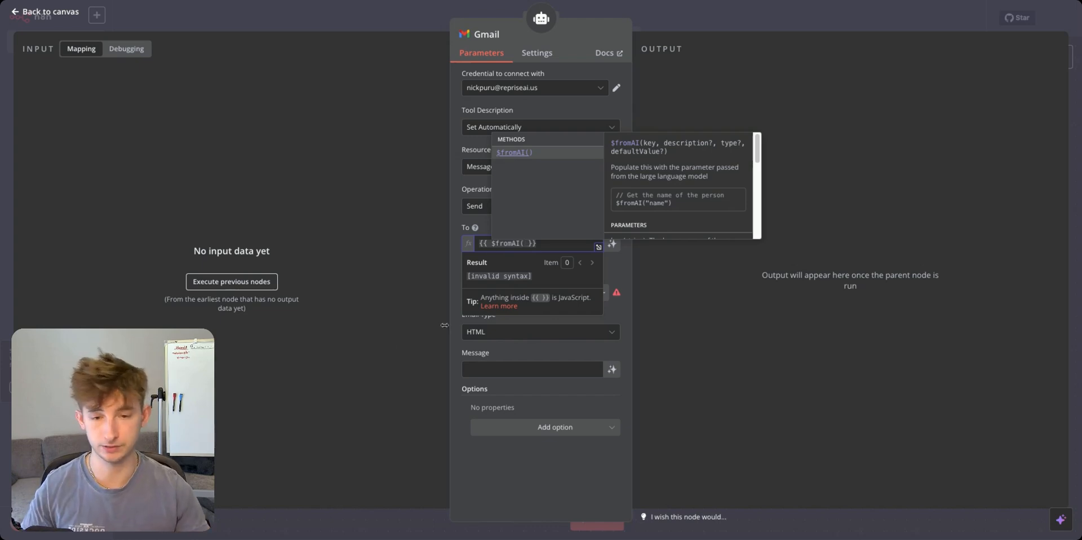
click(324, 367)
click(552, 240)
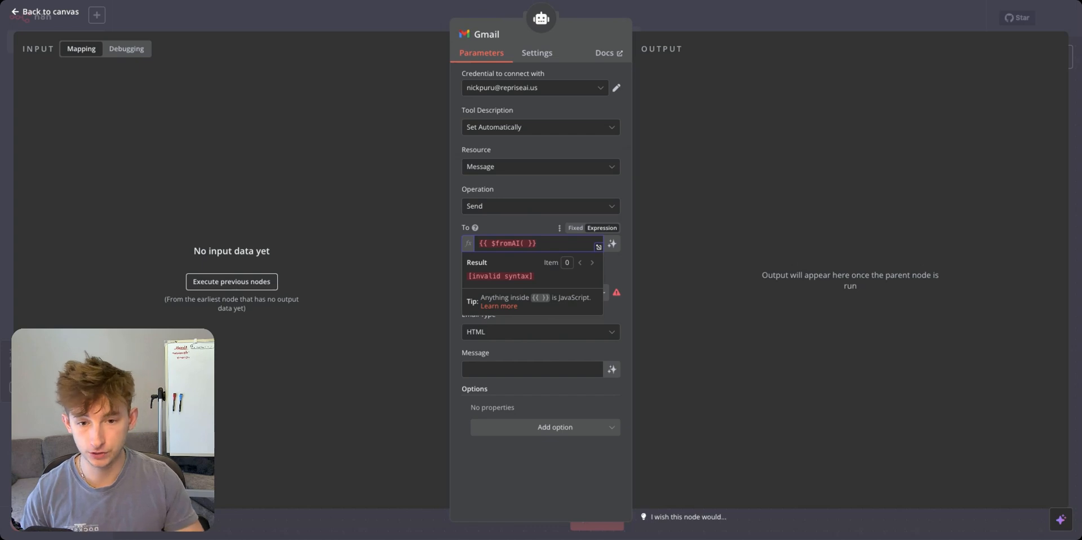
click(528, 243)
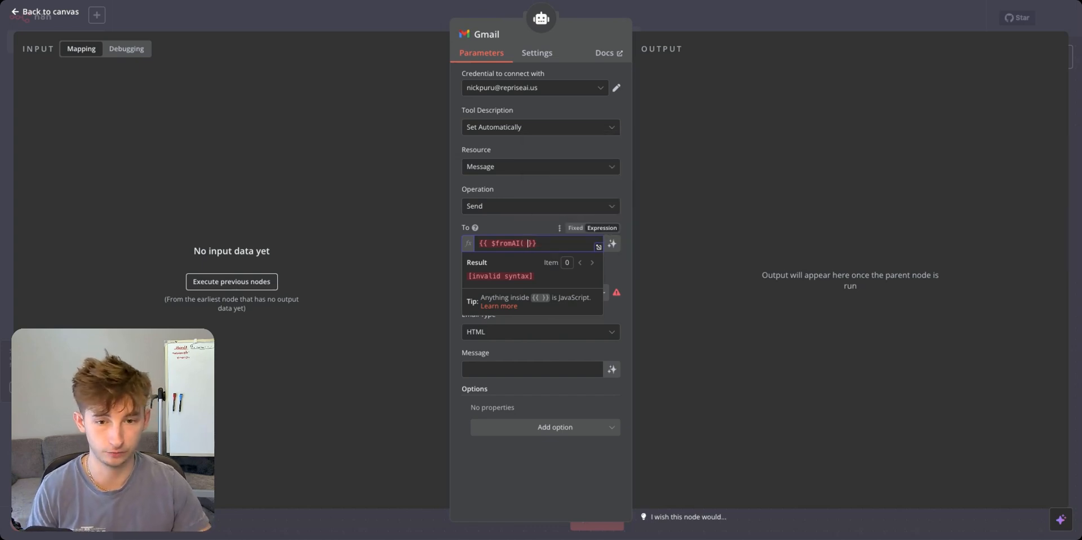
key(ctrl+a)
key(BackSpace)
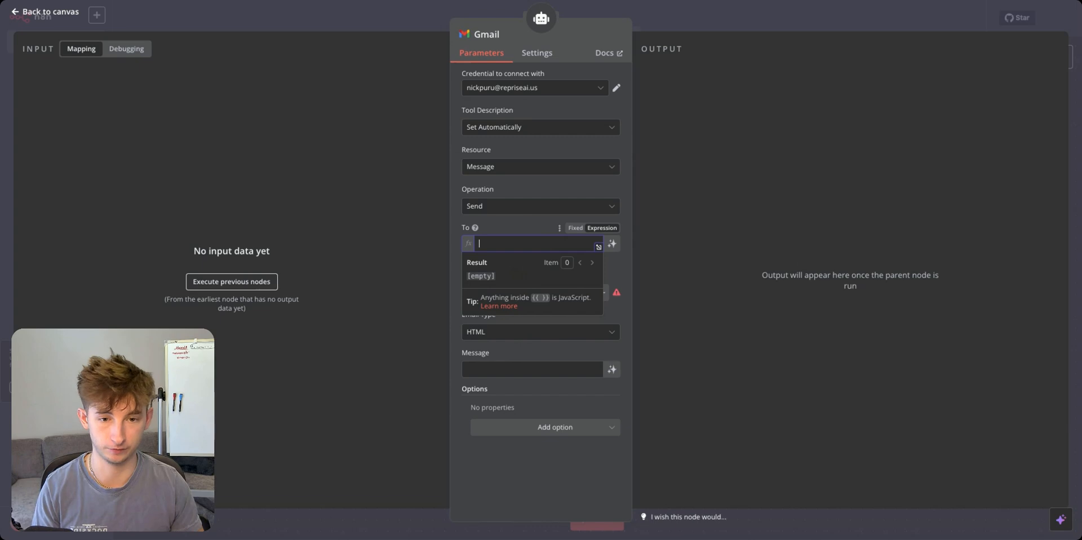
click(613, 246)
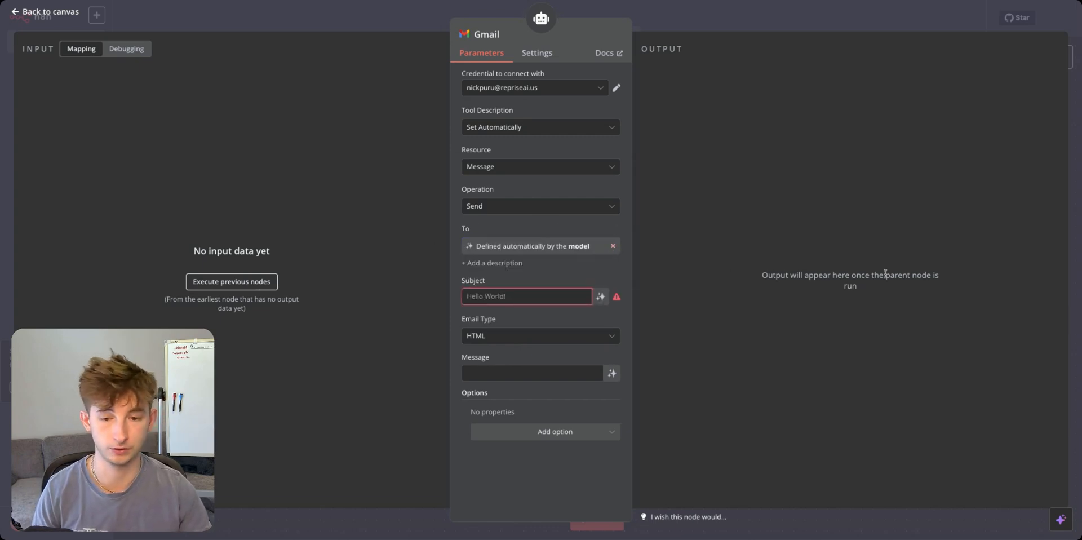
Replace the broken $fromAI(subjectLine) Subject expression with a model-defined Subject.
click(518, 293)
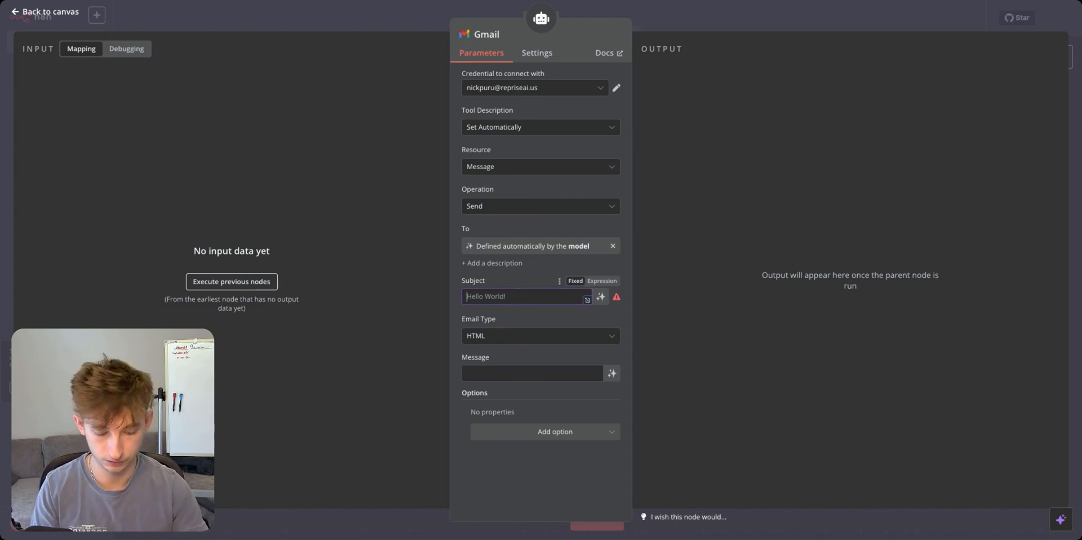
click(601, 281)
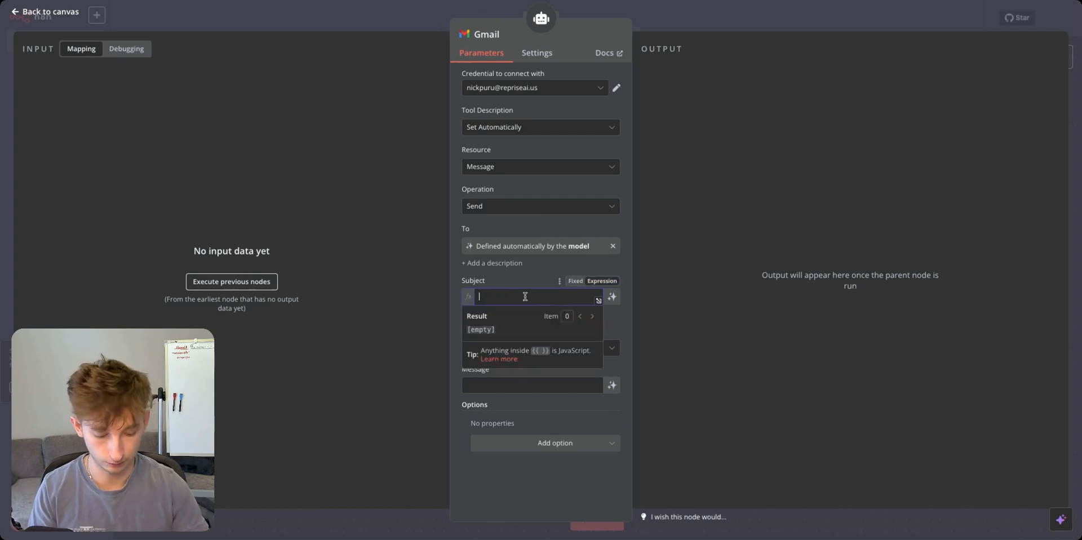
text({{ $)
text(fromA)
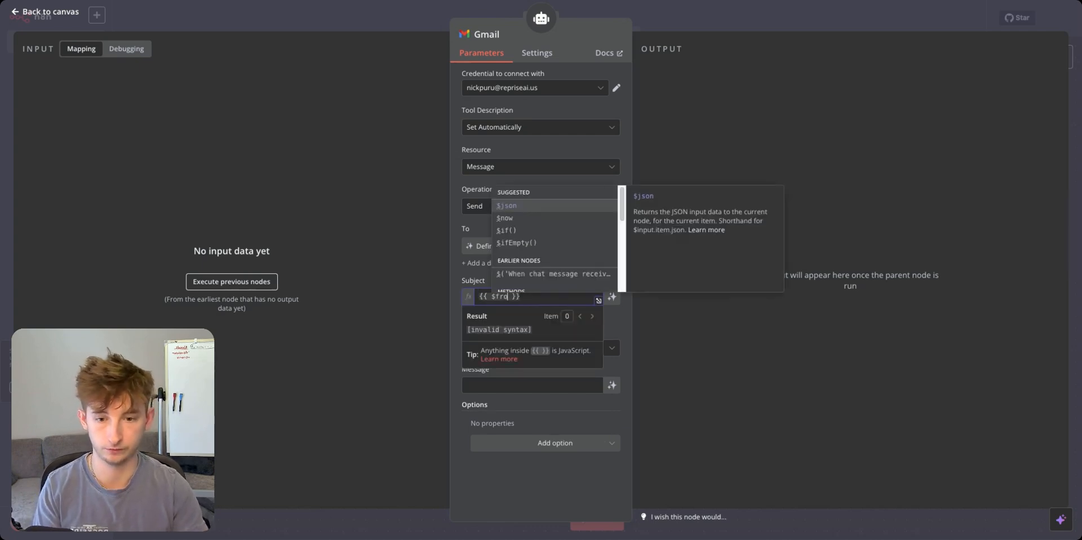
text(I()
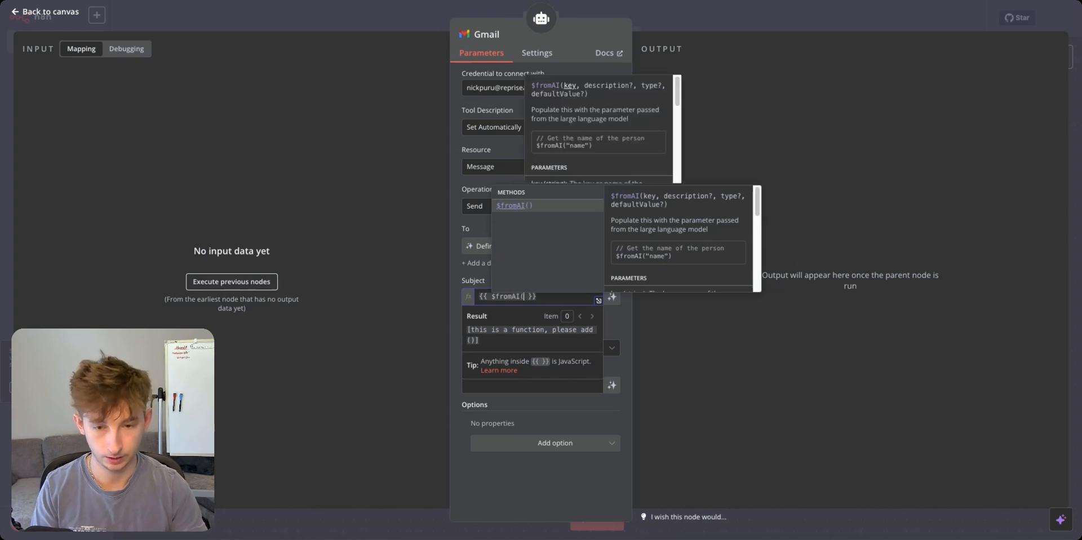
text(subjectLi)
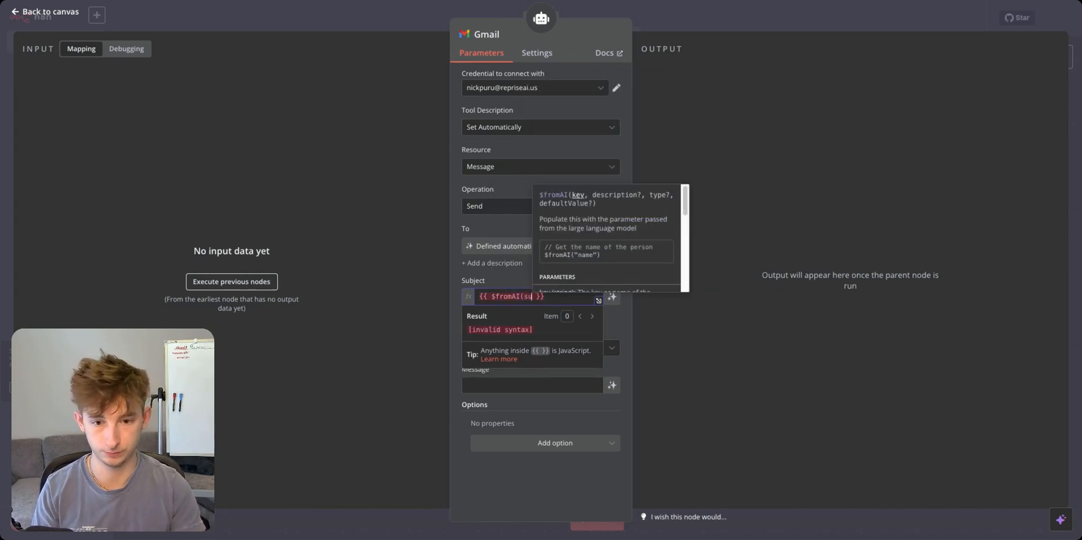
text(ne)
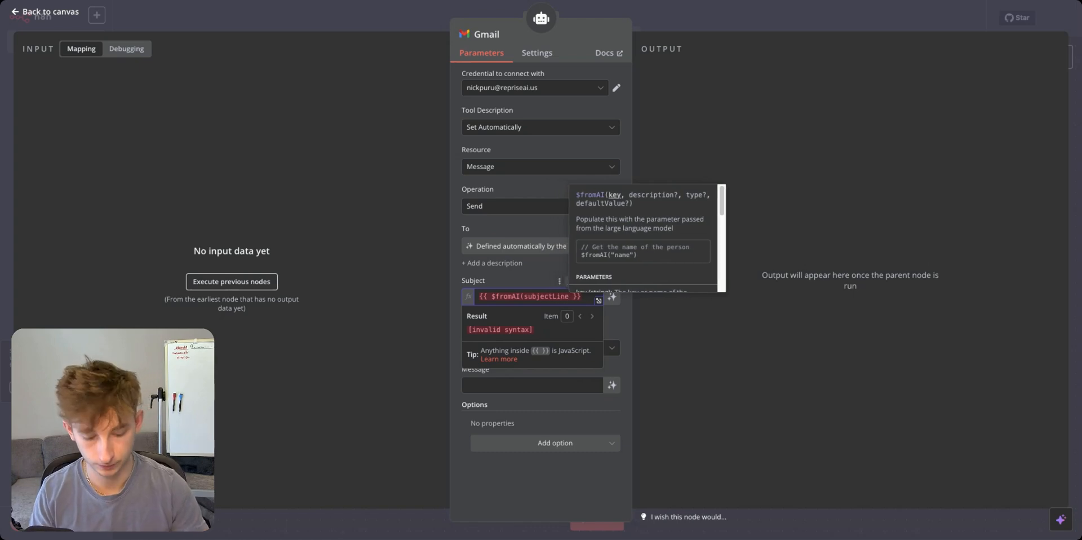
text())
click(735, 324)
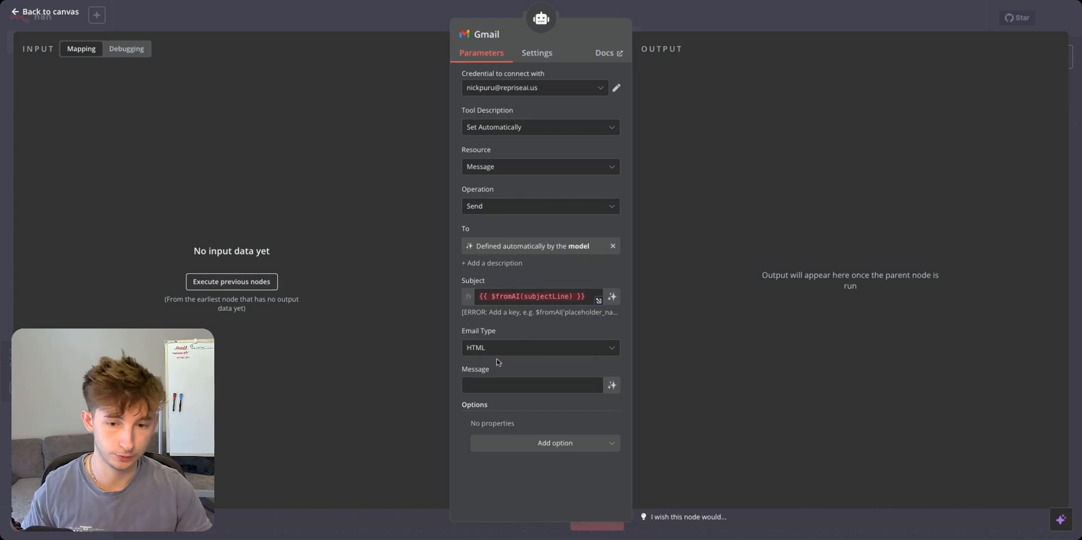
click(592, 299)
key(super+BackSpace)
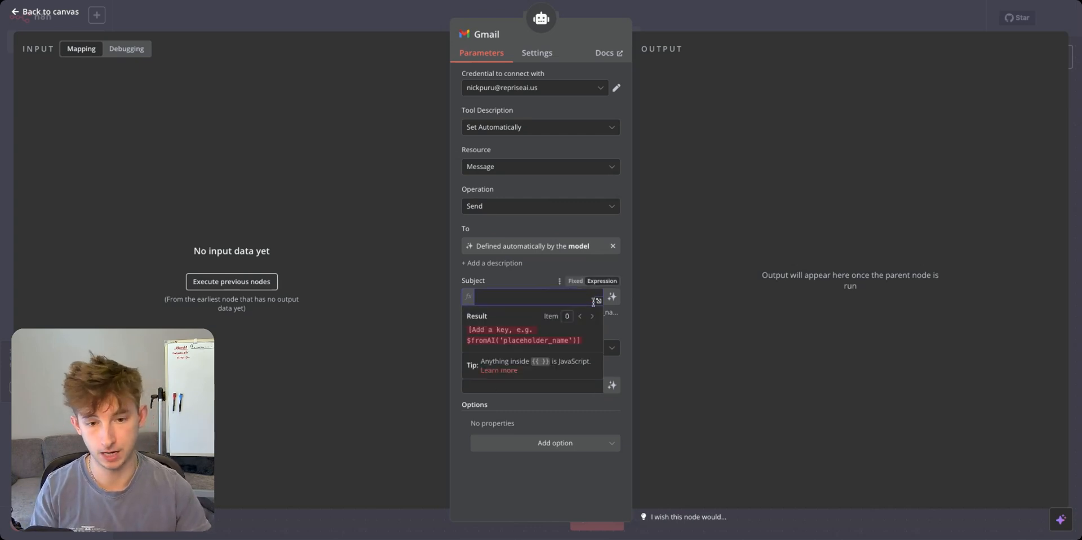
click(779, 269)
click(614, 297)
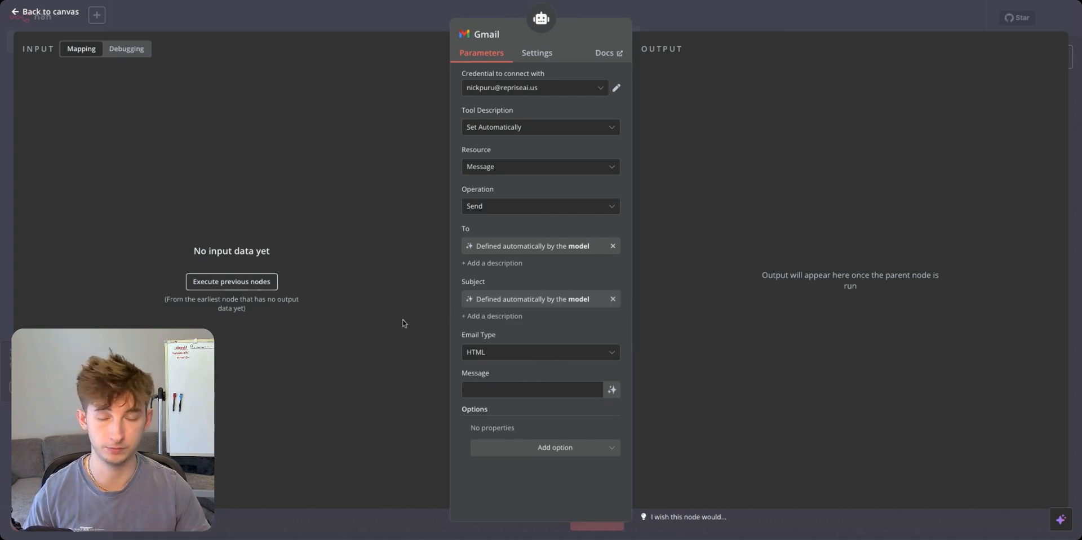
Make the Message model-defined and add the Append n8n Attribution option, left switched on.
click(613, 390)
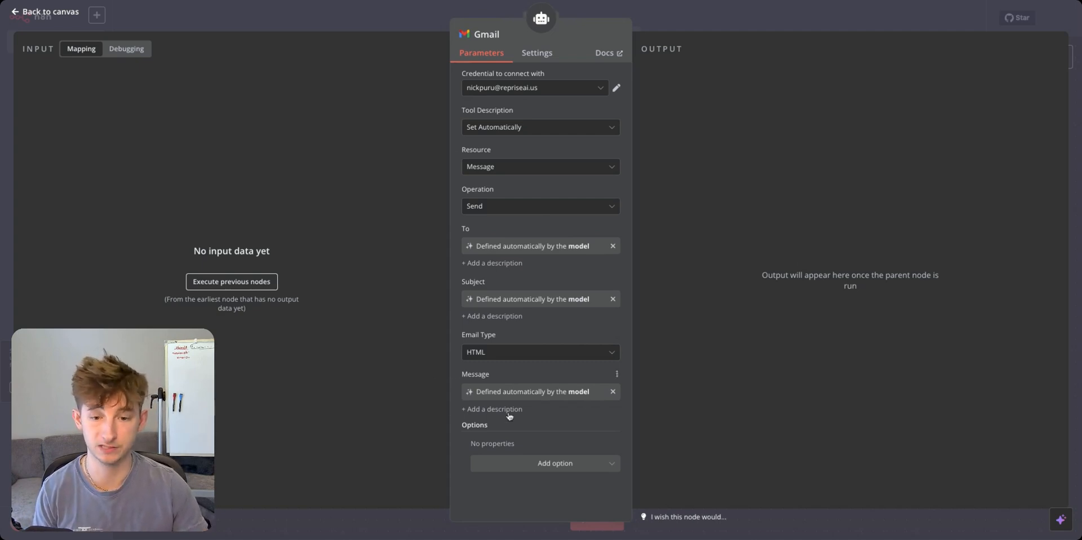
click(496, 470)
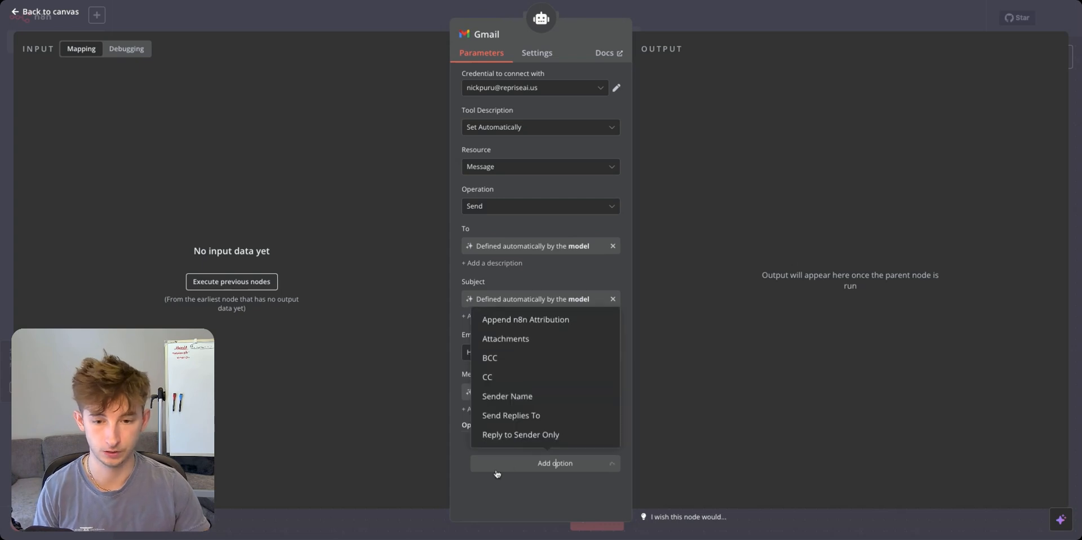
click(516, 330)
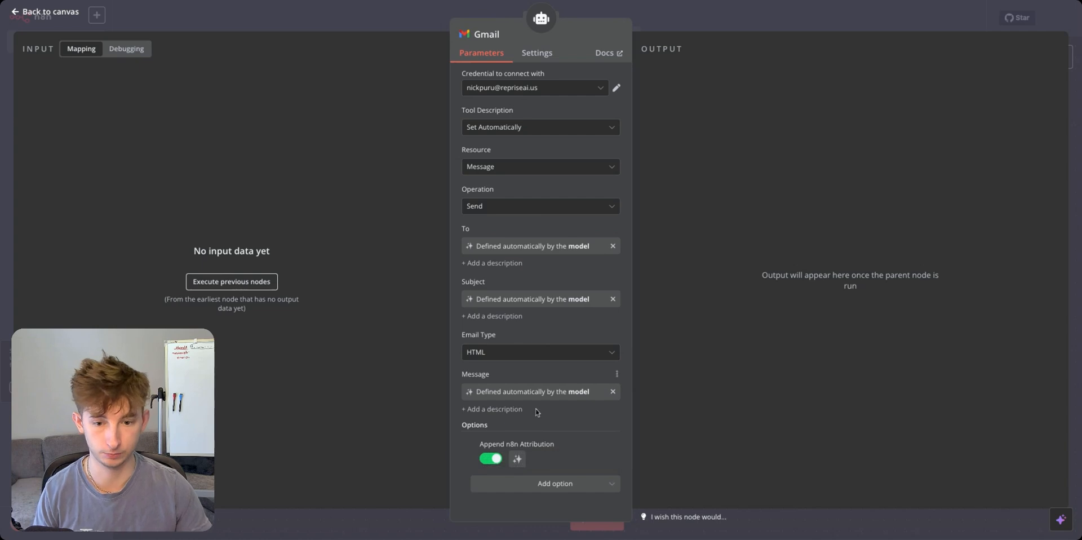
click(488, 459)
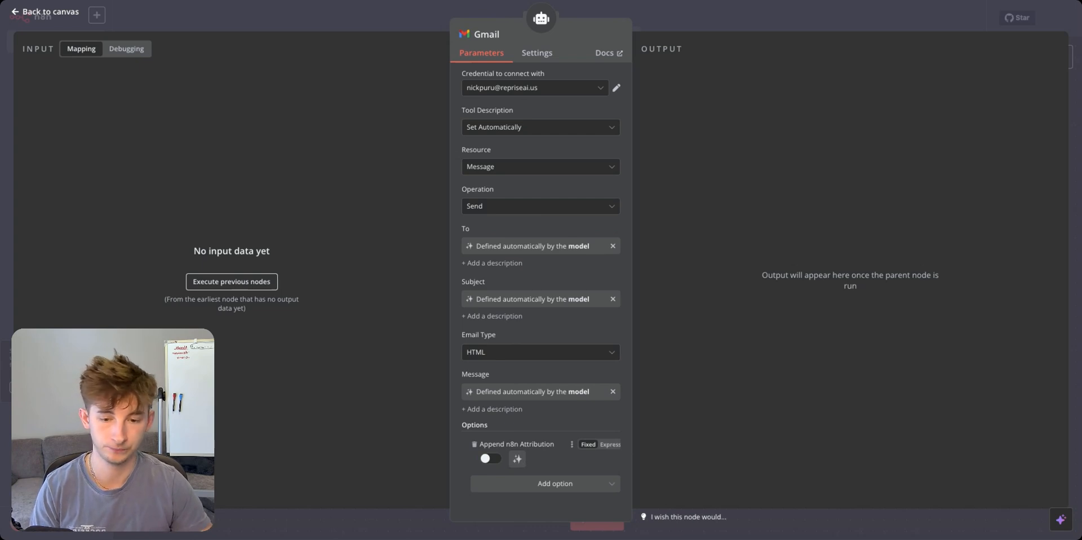
click(489, 458)
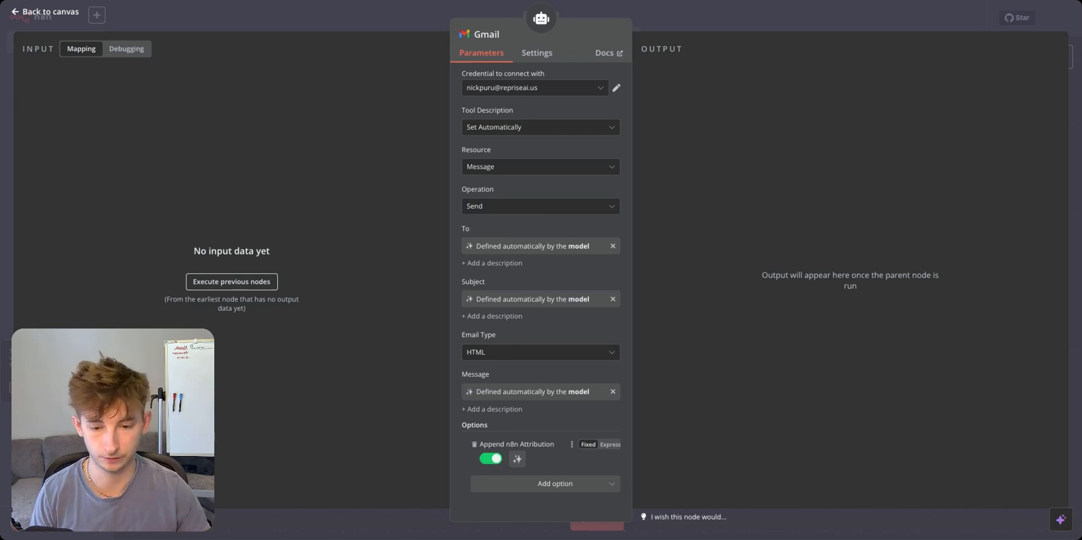
Describe the Message field: always sign off emails with 'Best,' followed by the sender's name.
click(486, 412)
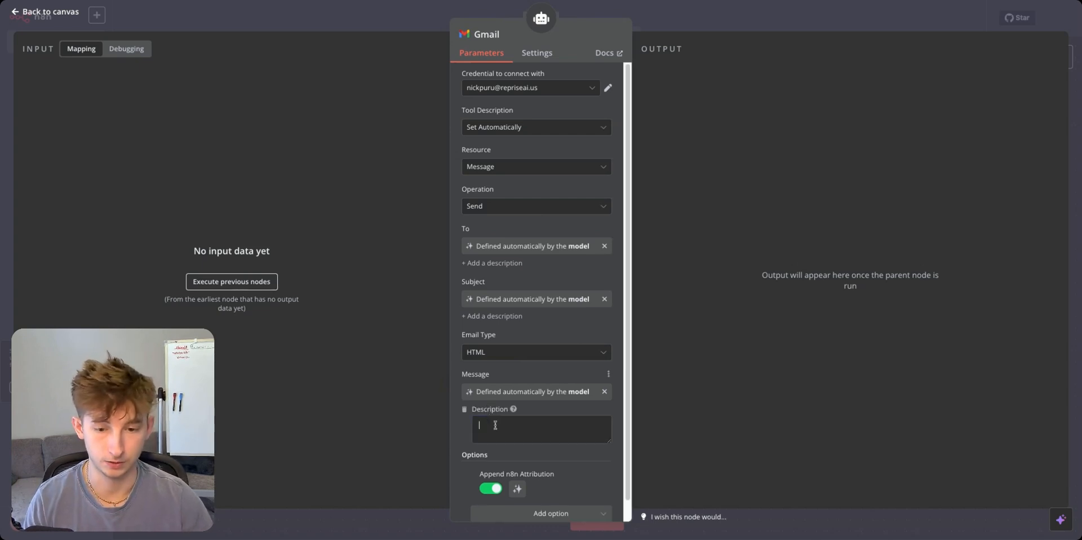
text(I need you to always )
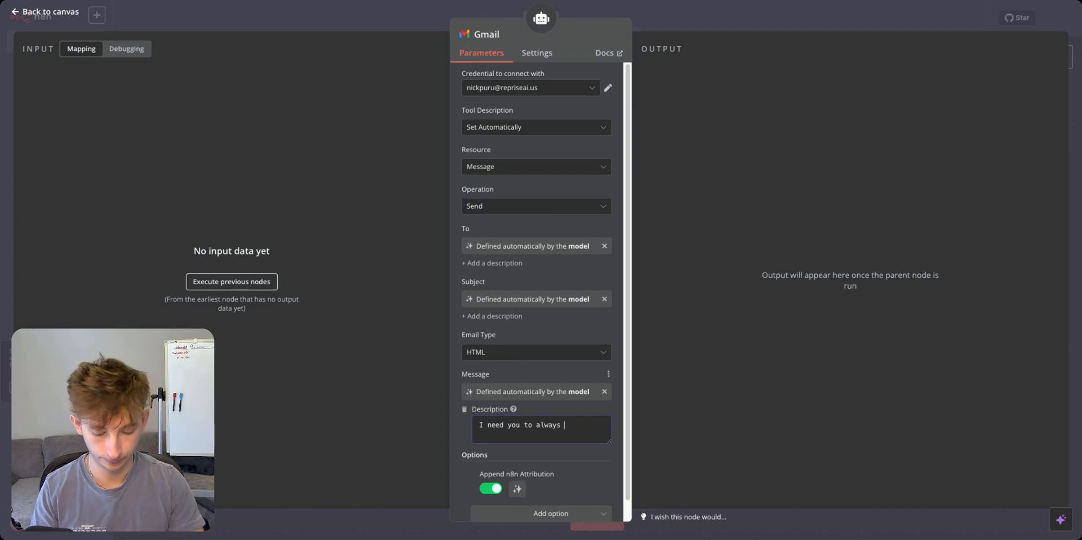
text(write off in the email signature)
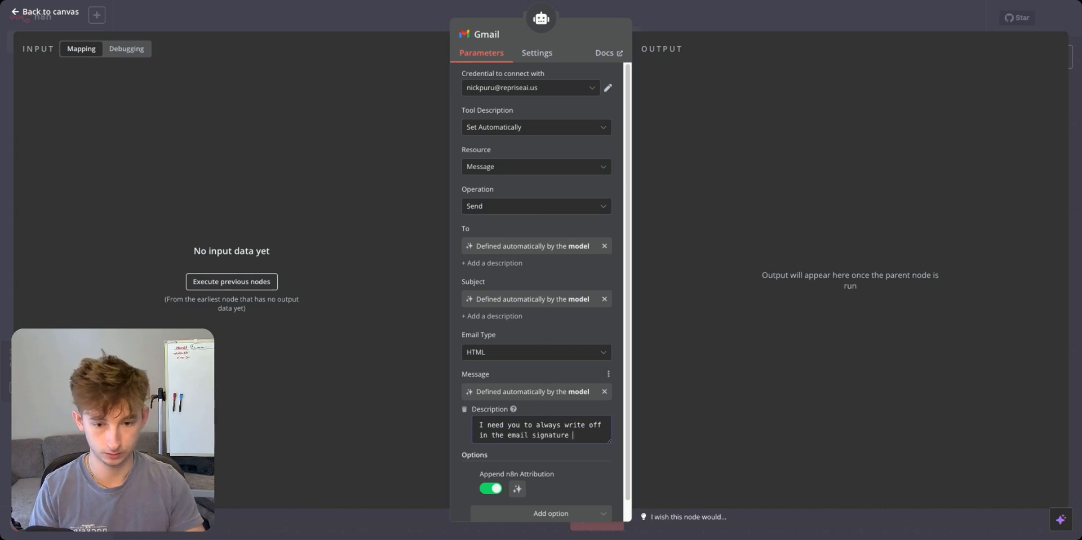
text( 'Best,)
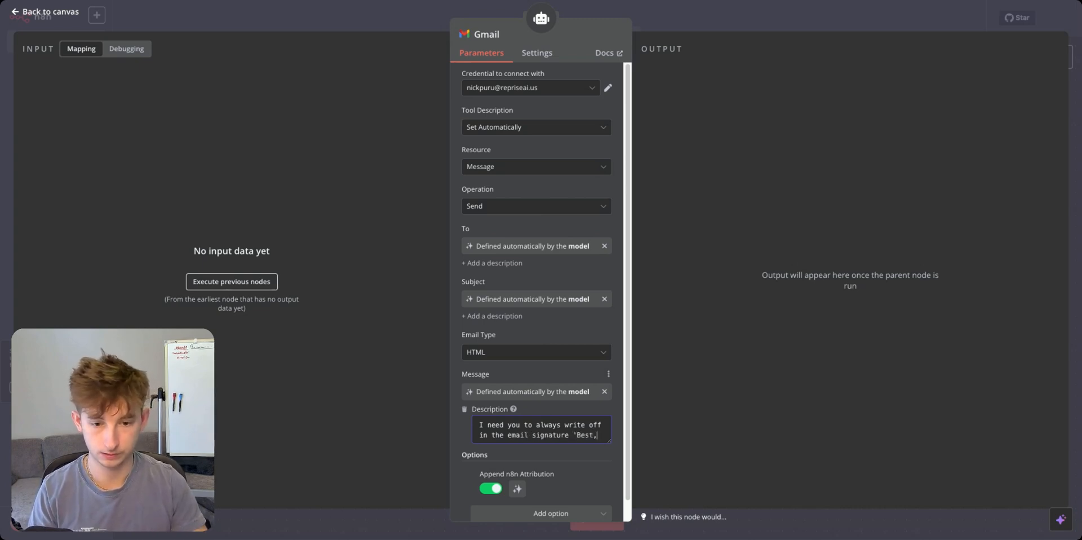
key(Return)
text(Nick)
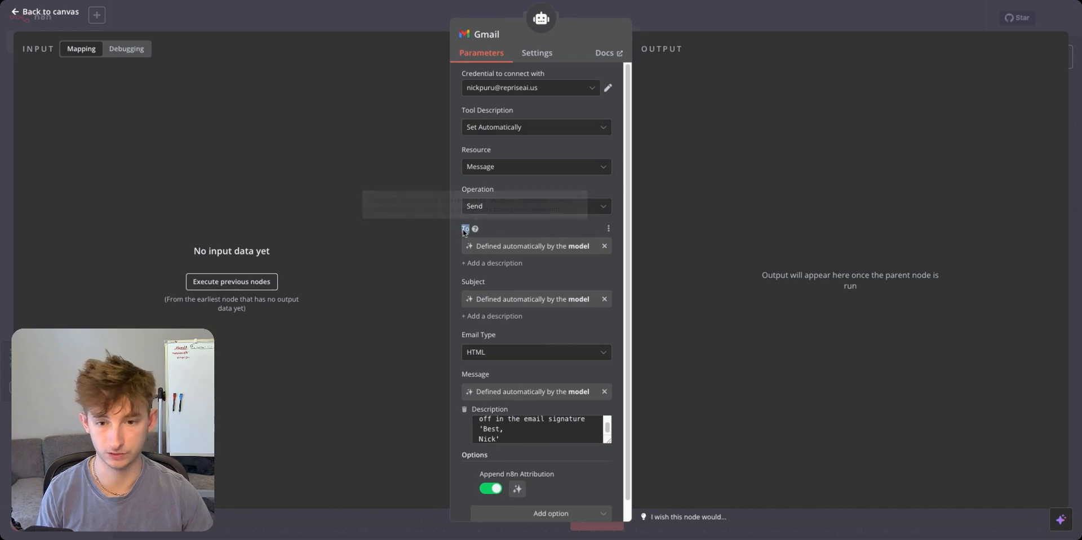
Discard the empty To and Subject descriptions and go back to the workflow canvas.
click(488, 264)
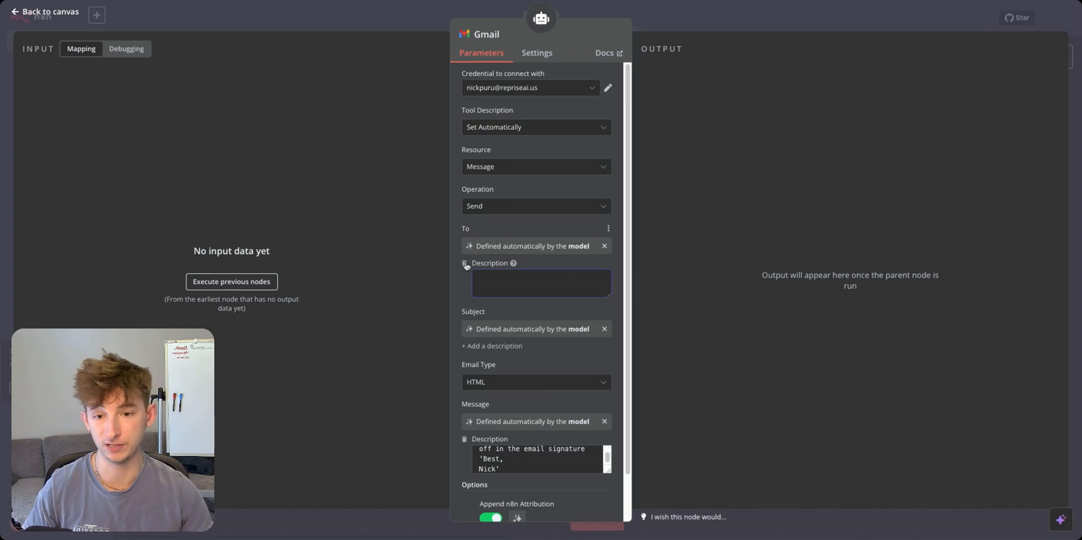
click(465, 263)
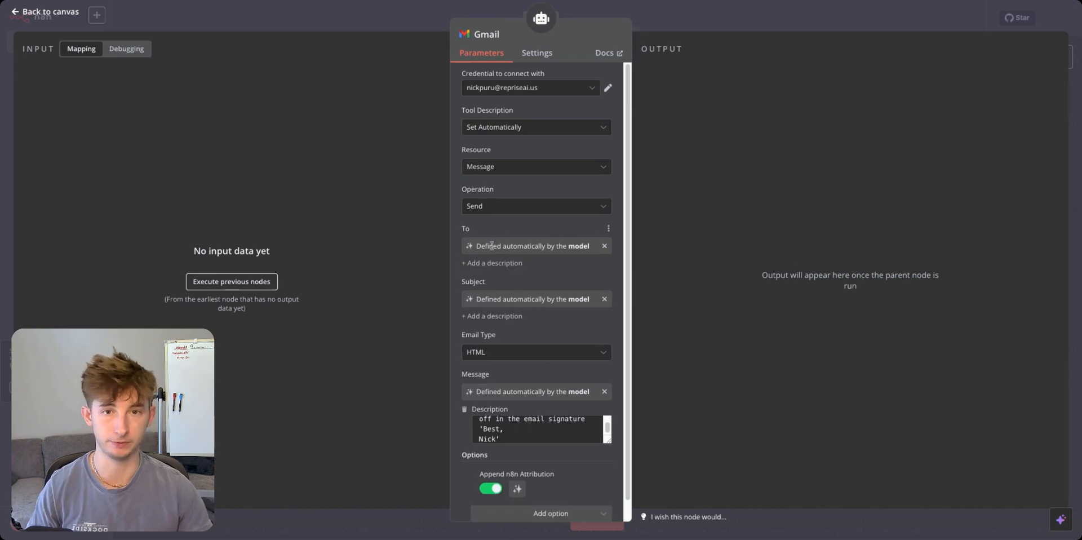
click(505, 317)
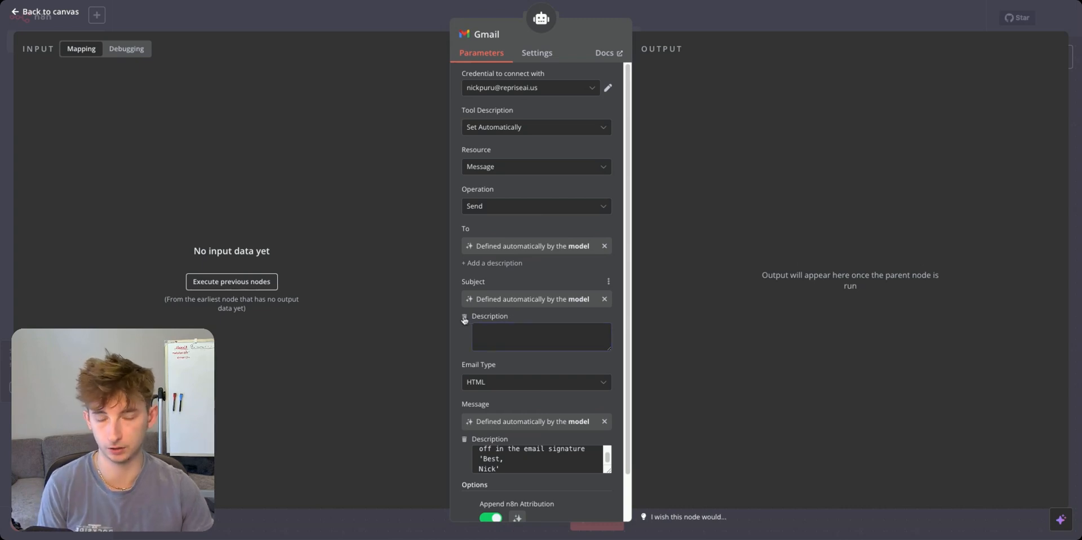
click(465, 317)
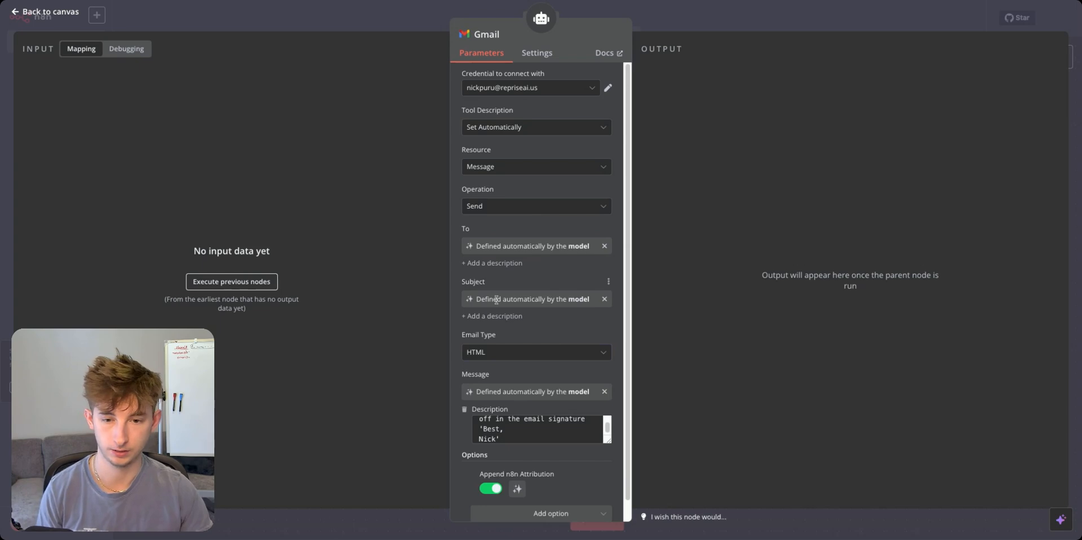
drag(489, 283, 424, 287)
click(446, 285)
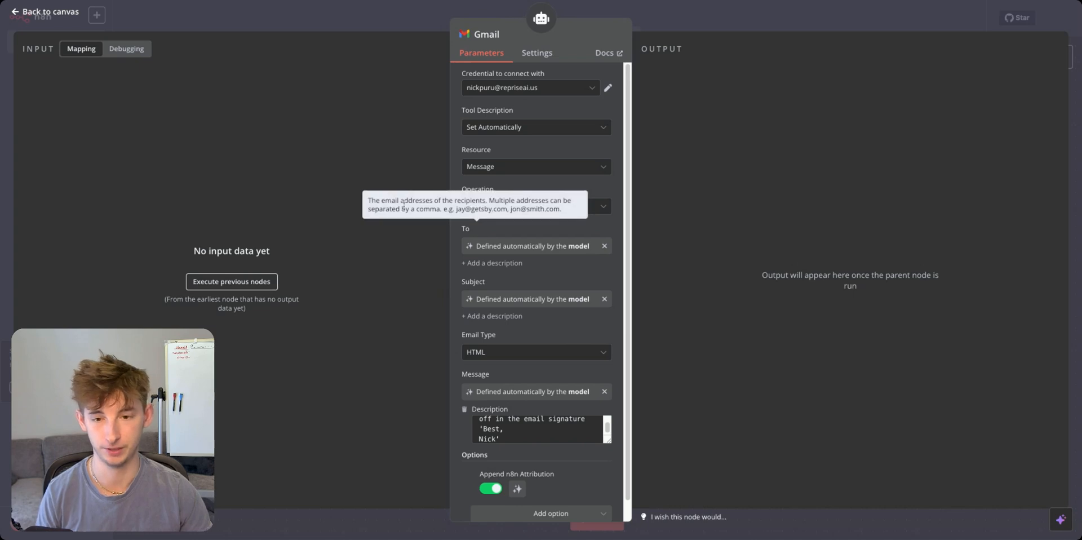
click(380, 10)
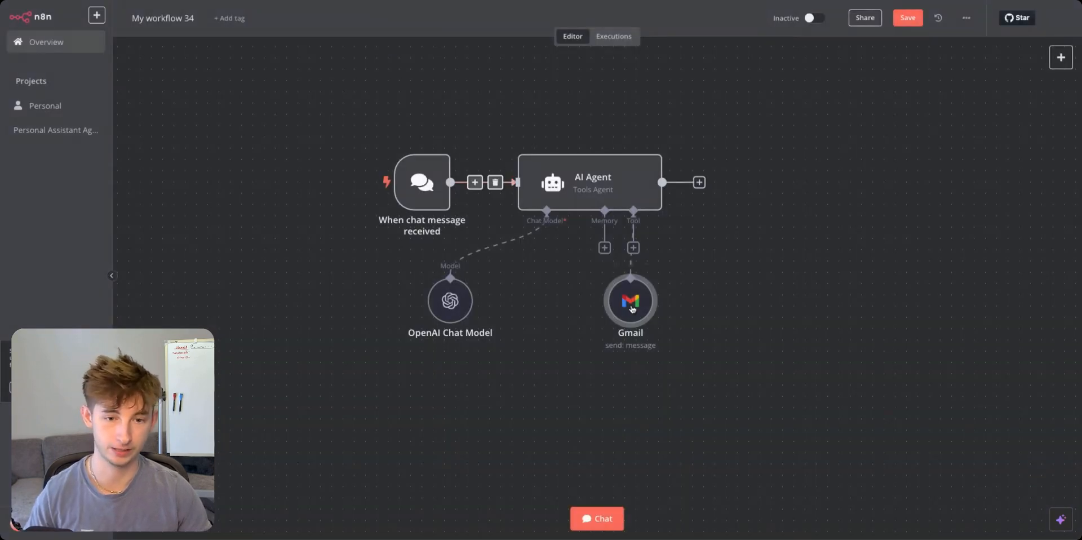
Move the Gmail node aside and send a test chat asking the agent to email a contact about availability.
drag(632, 308, 689, 297)
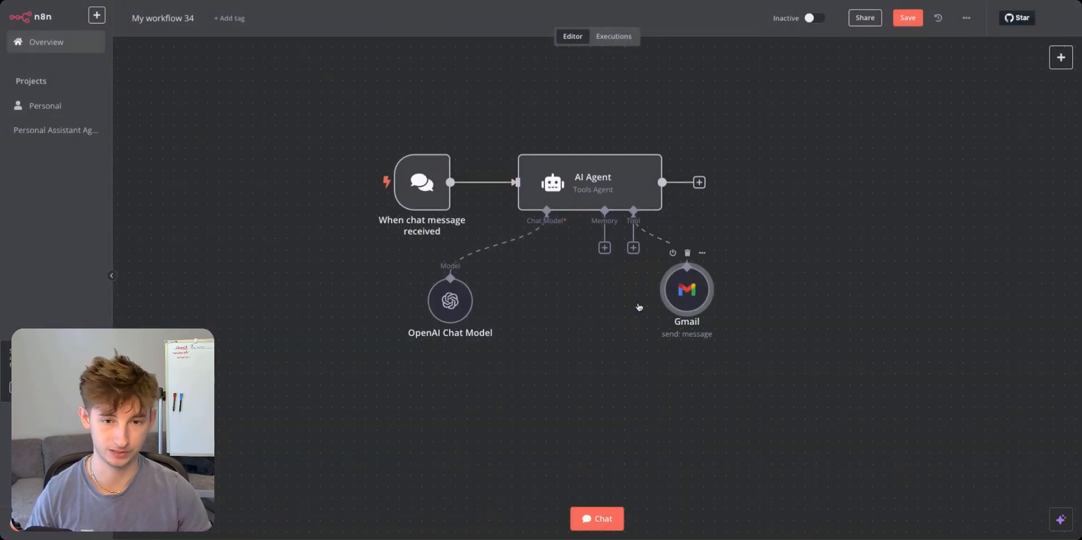
click(606, 519)
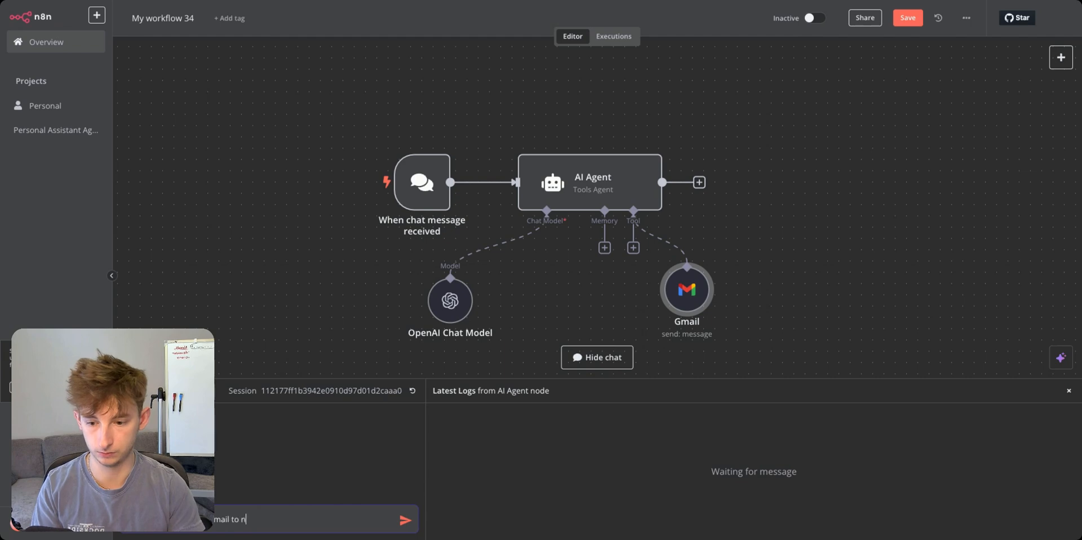
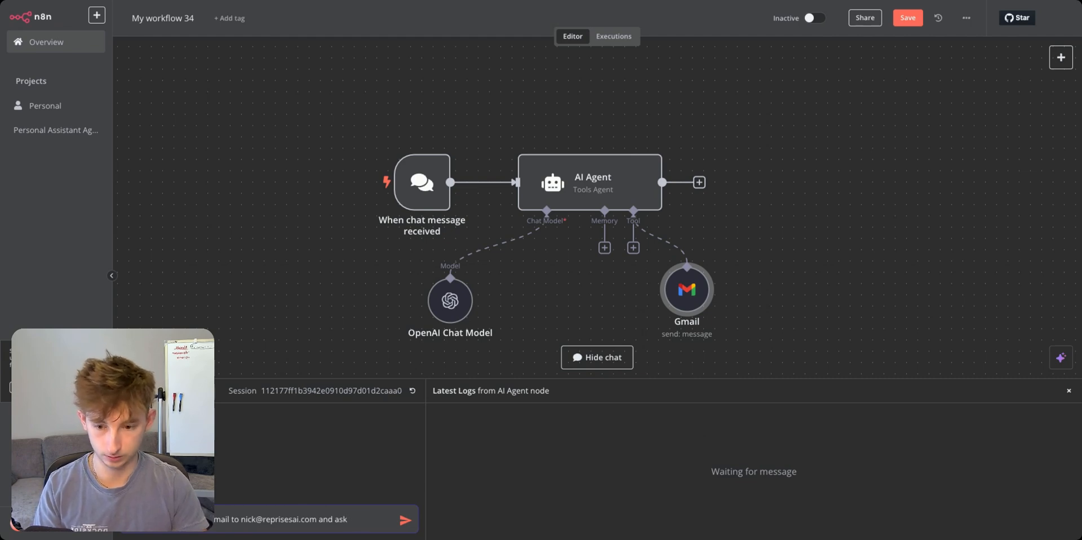
text(or availabi)
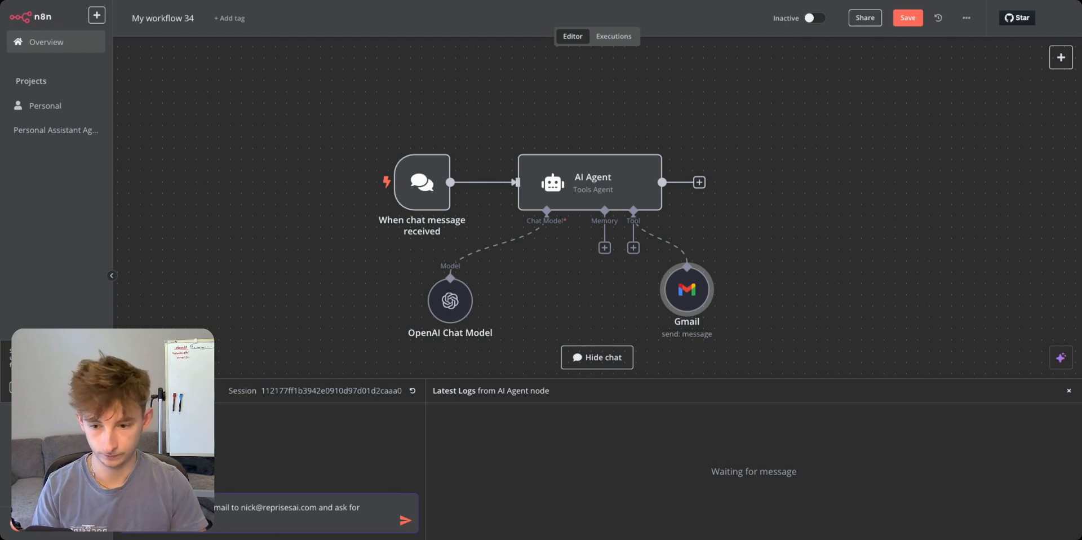
key(Return)
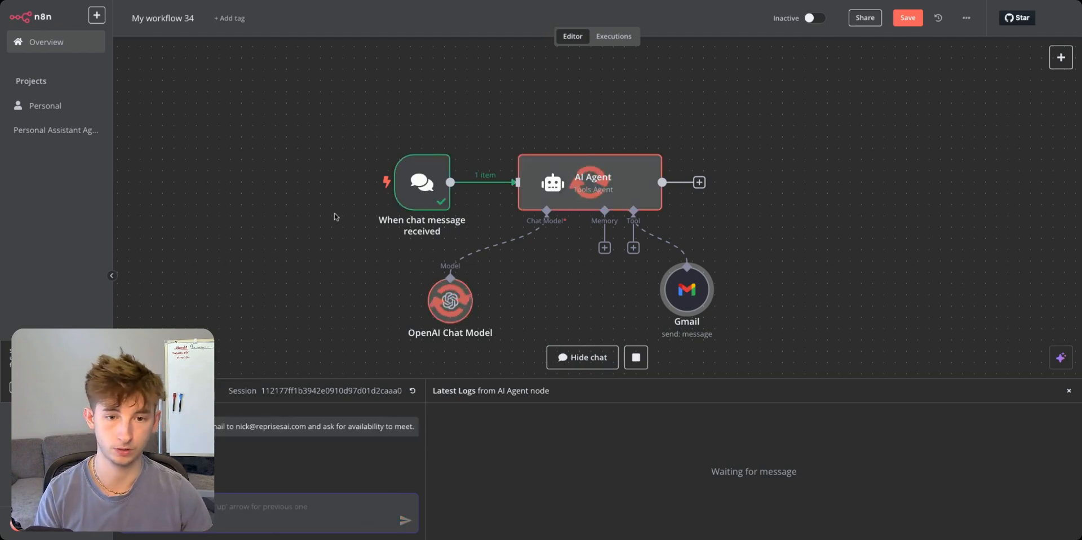
Review the test run output and switch to Gmail to check the sent email.
scroll(306, 242, down, 3)
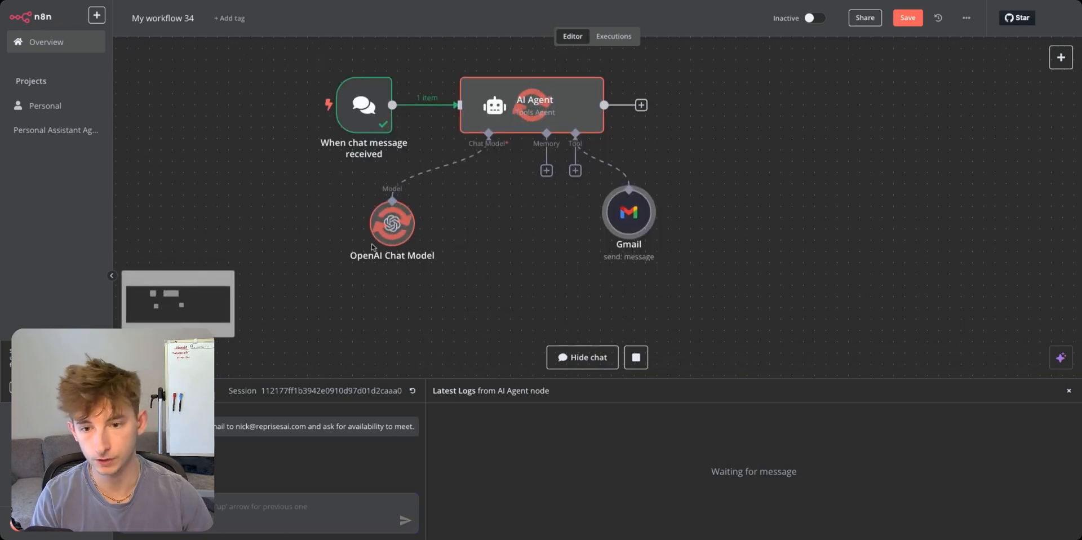
scroll(496, 234, right, 2)
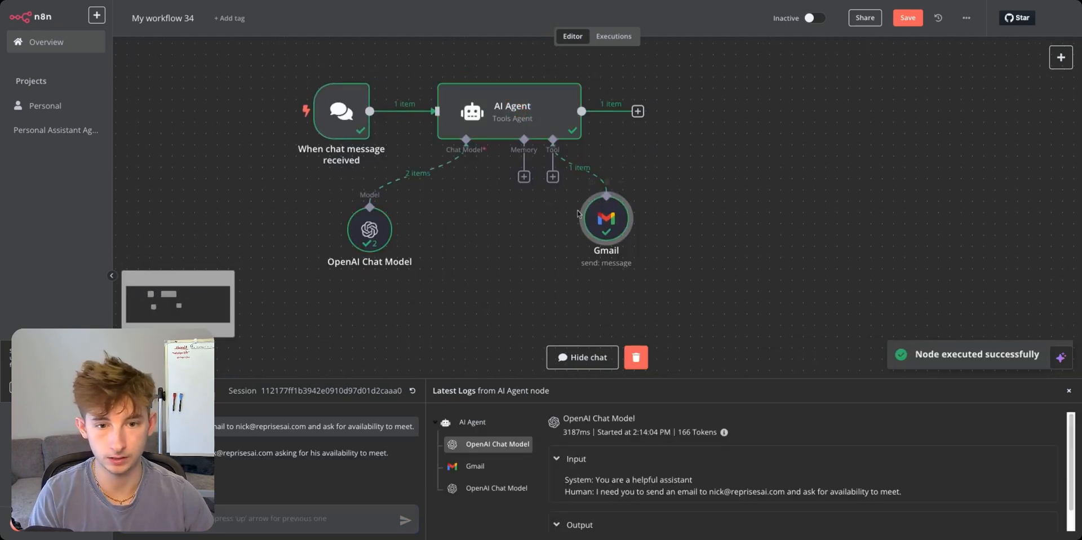
scroll(502, 240, up, 1)
click(377, 0)
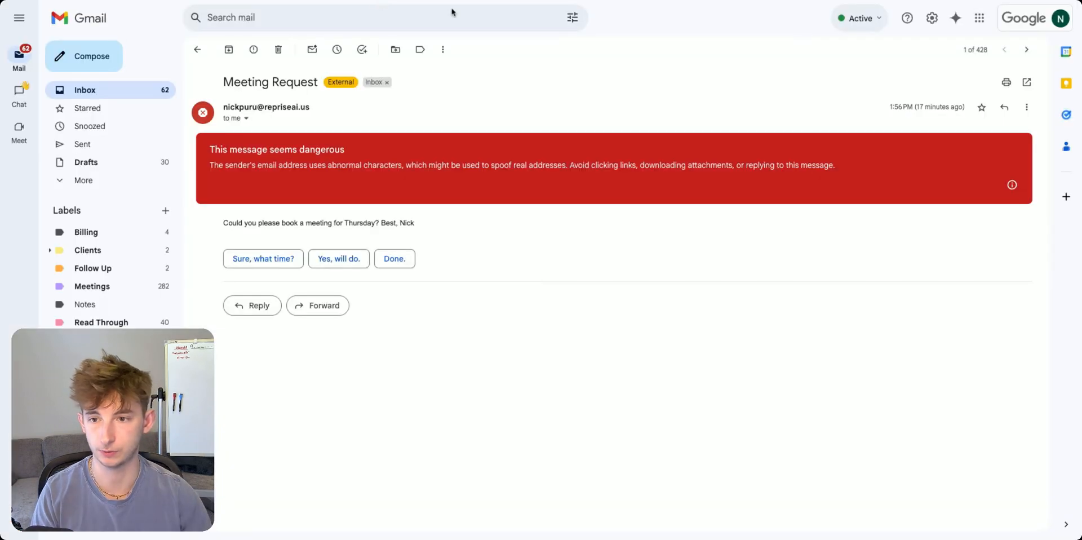
Open the Meeting Availability email and highlight its subject and the dangerous-message warning.
click(197, 49)
click(394, 74)
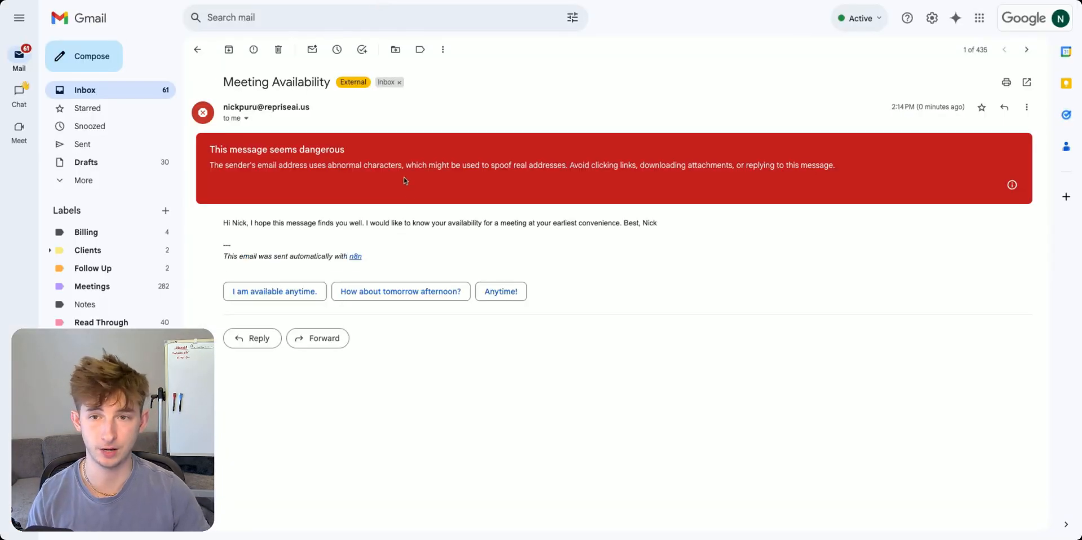
drag(221, 83, 334, 83)
click(489, 166)
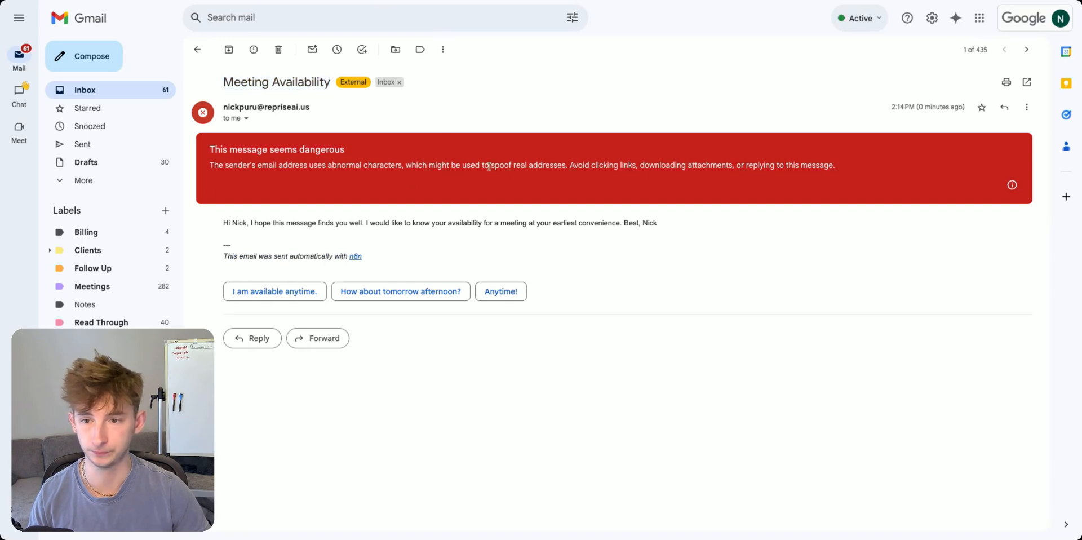
drag(208, 155, 345, 151)
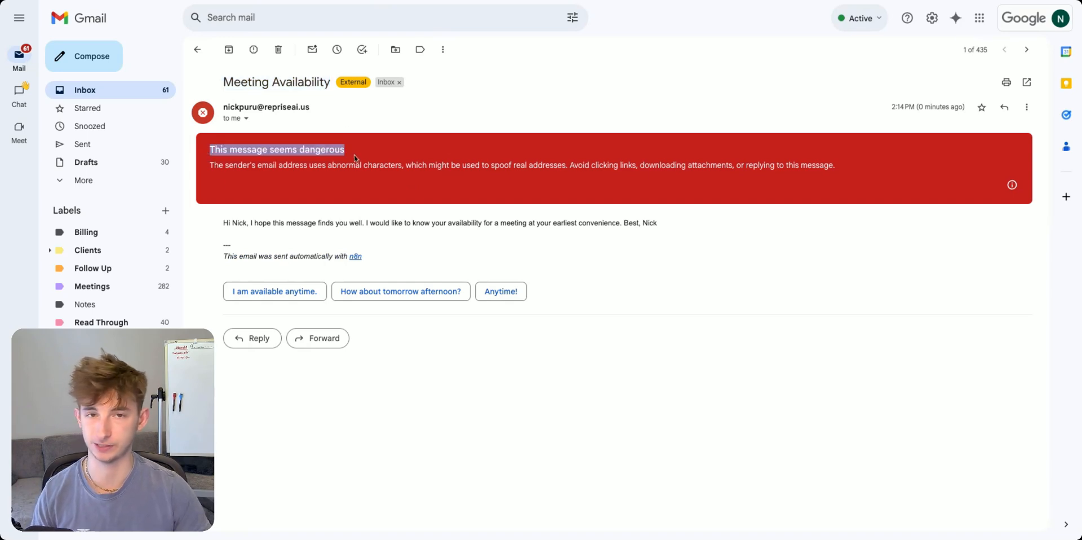
click(354, 158)
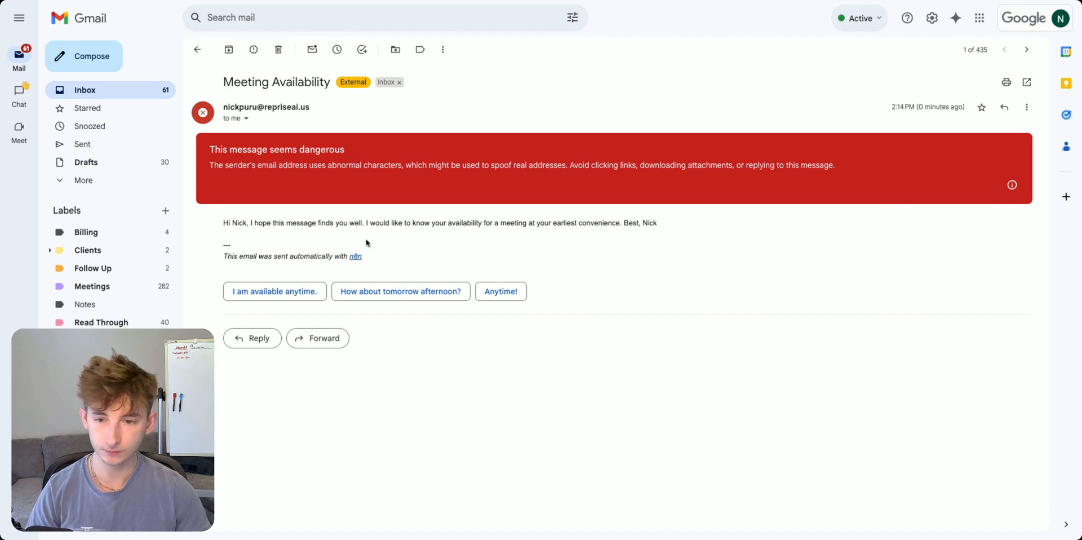
Highlight the n8n attribution line at the bottom of the email.
drag(384, 256, 385, 258)
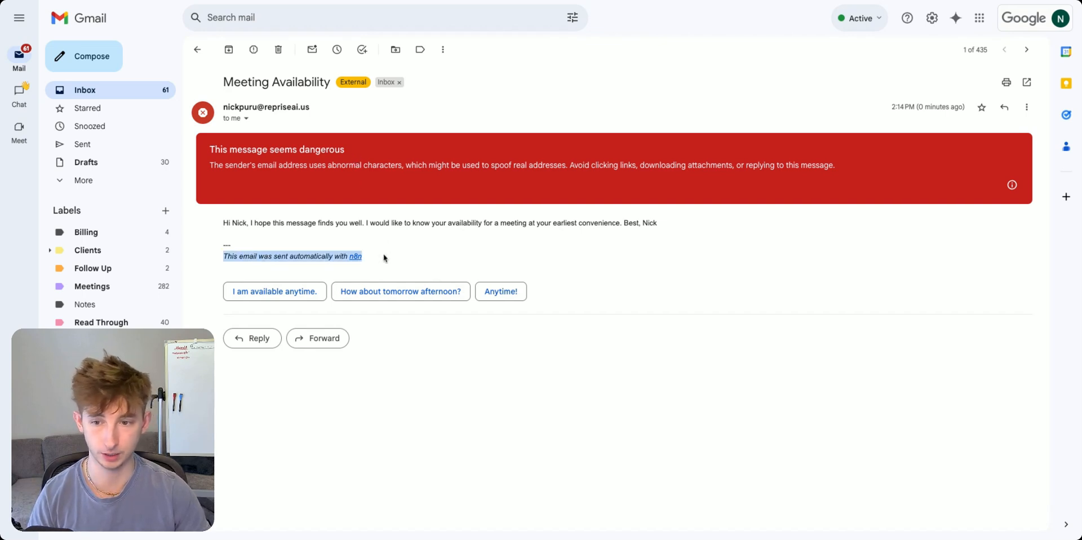
click(234, 259)
drag(225, 256, 394, 258)
click(391, 258)
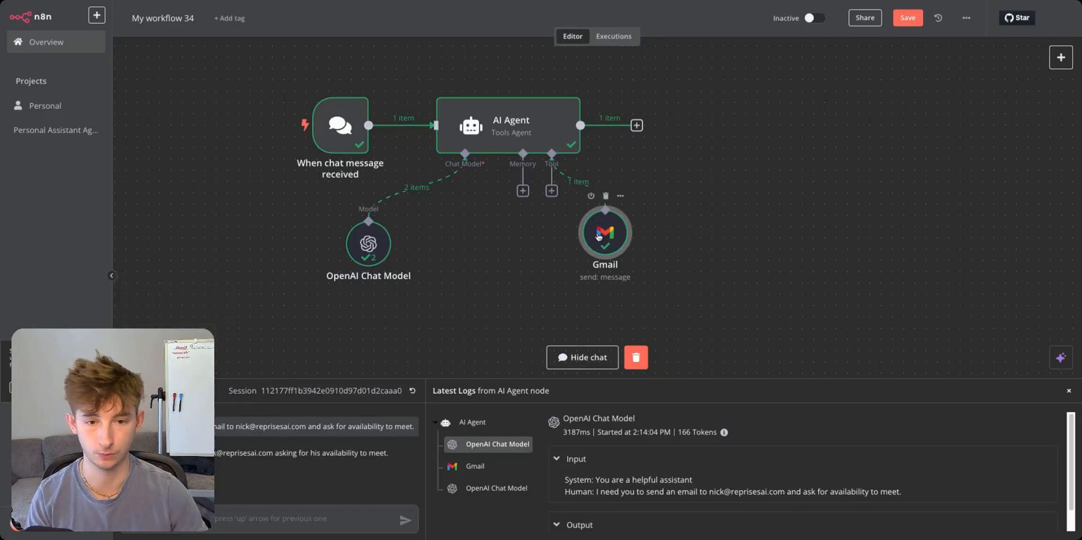
Switch off Append n8n Attribution in the Gmail tool's options.
double_click(602, 236)
scroll(536, 394, down, 1)
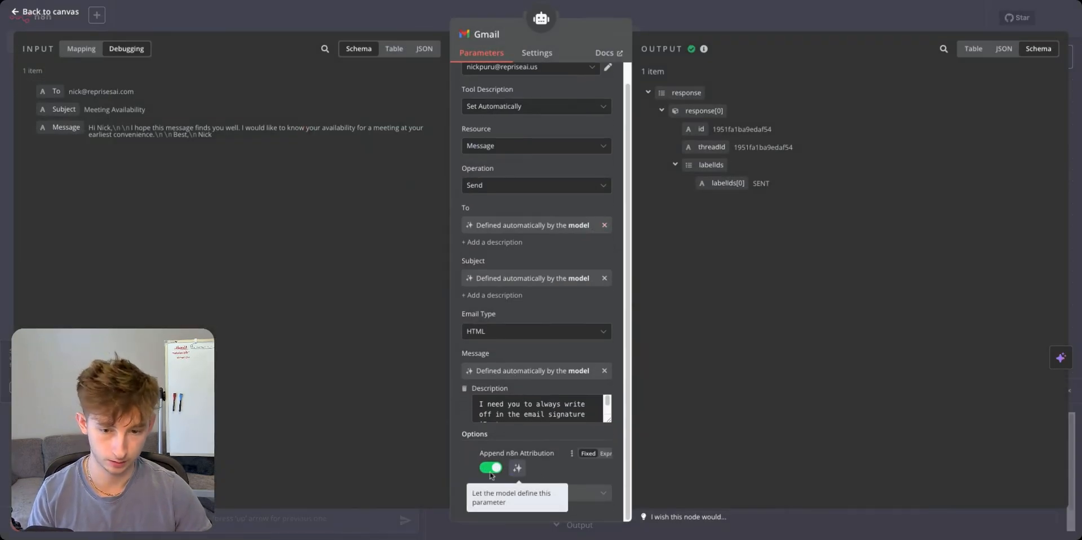
click(523, 493)
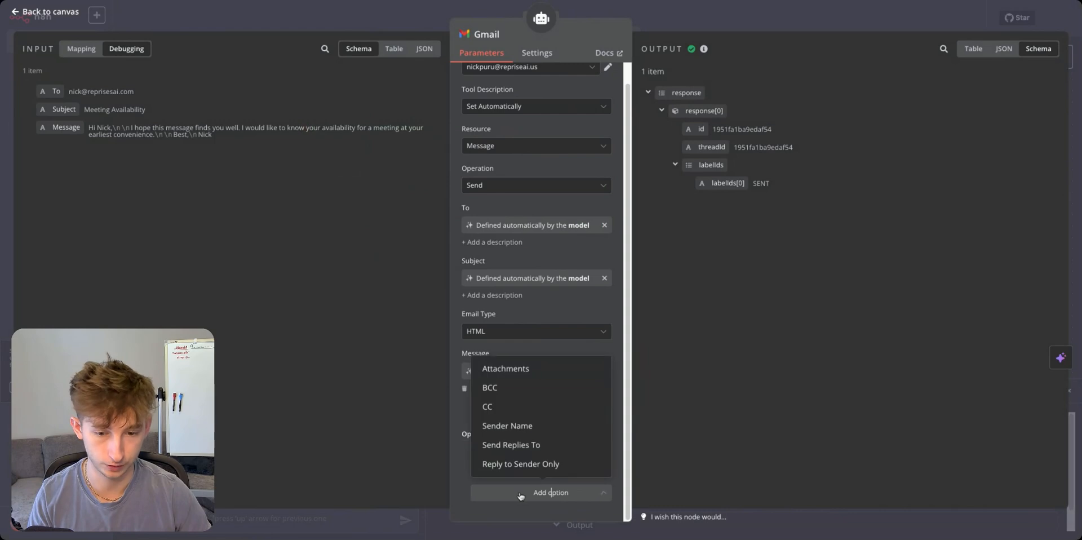
click(456, 475)
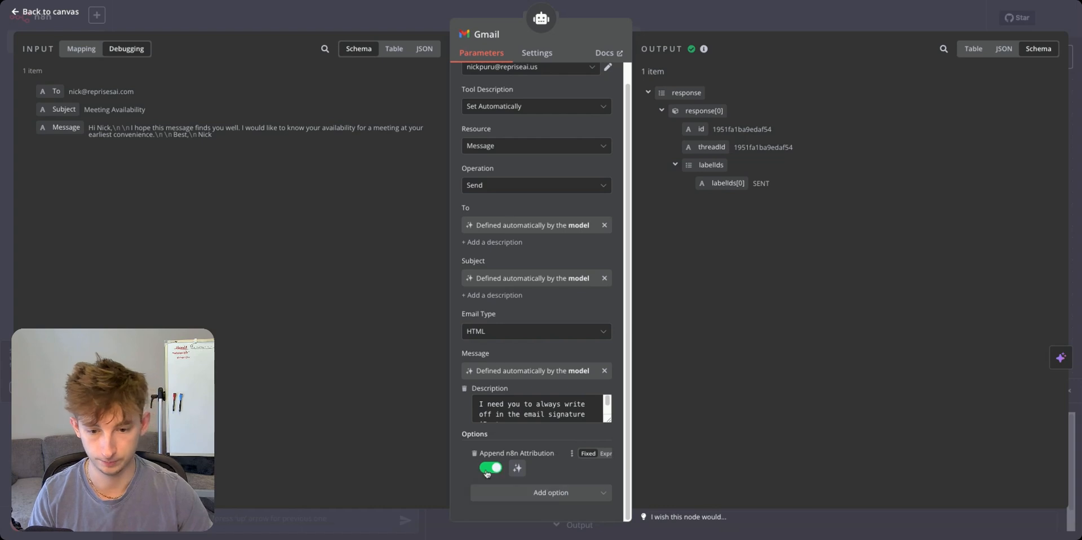
click(489, 467)
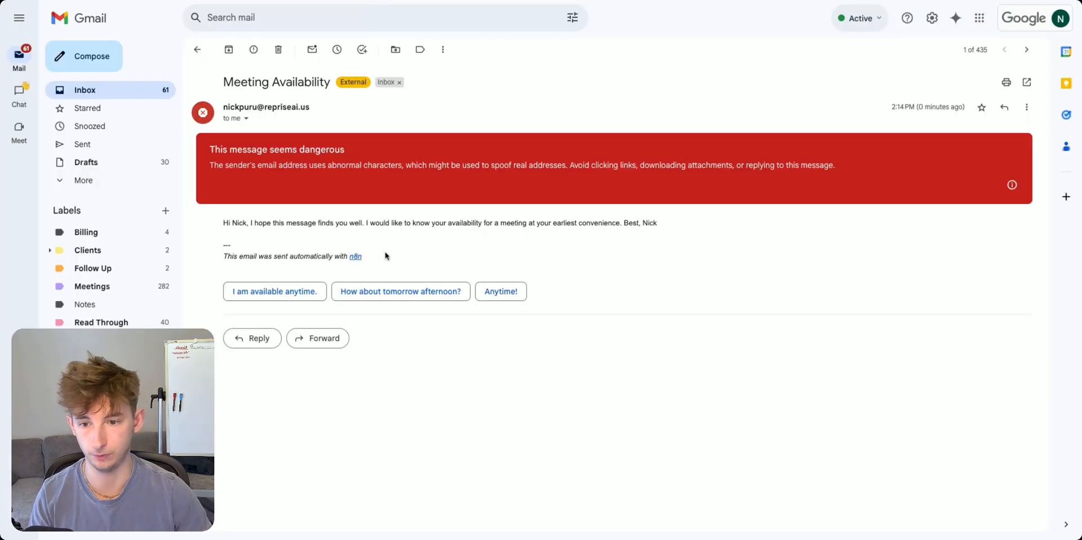
triple_click(388, 257)
click(232, 256)
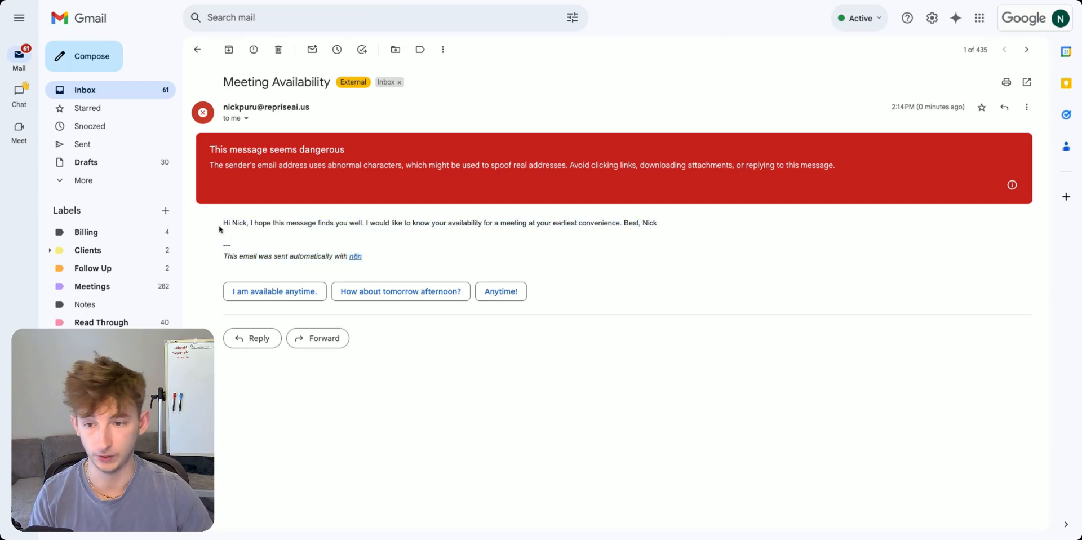
drag(220, 227, 624, 225)
click(662, 231)
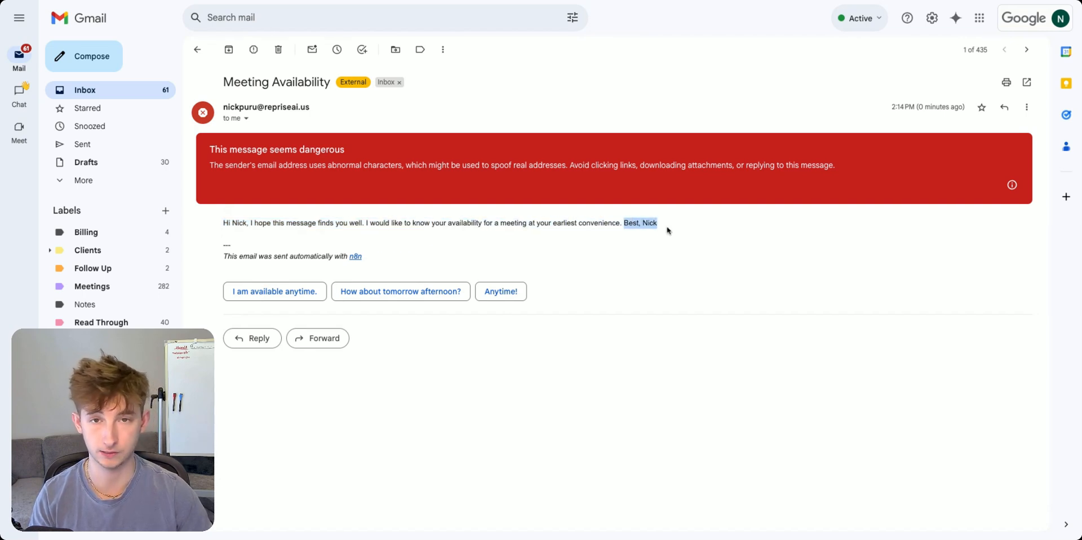
click(628, 225)
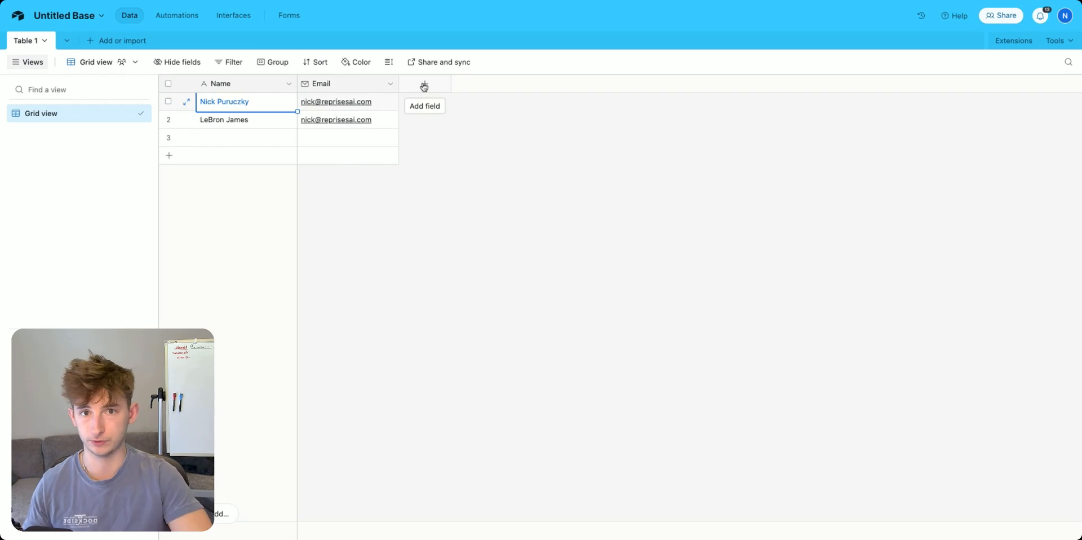
click(440, 125)
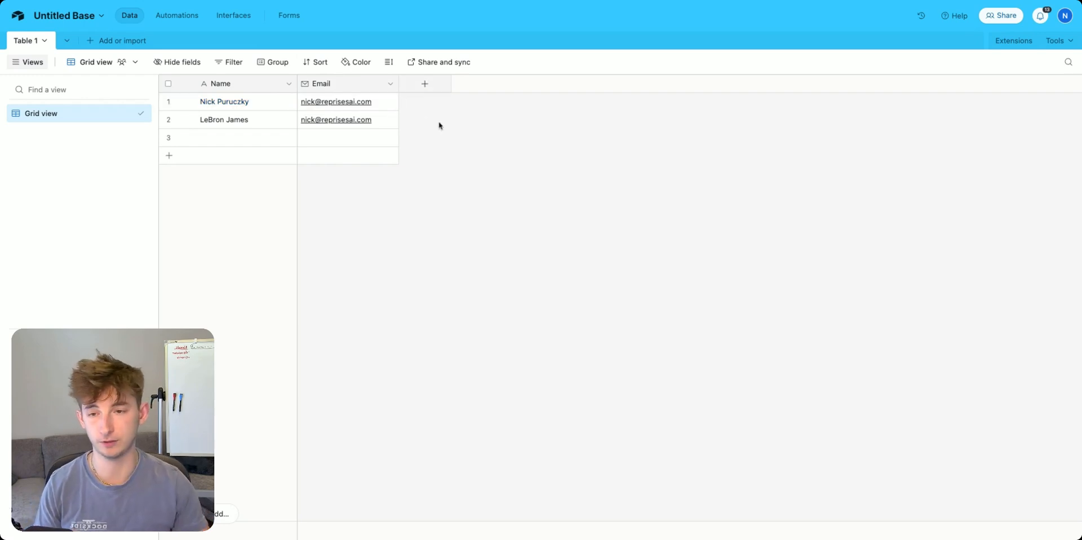
click(242, 107)
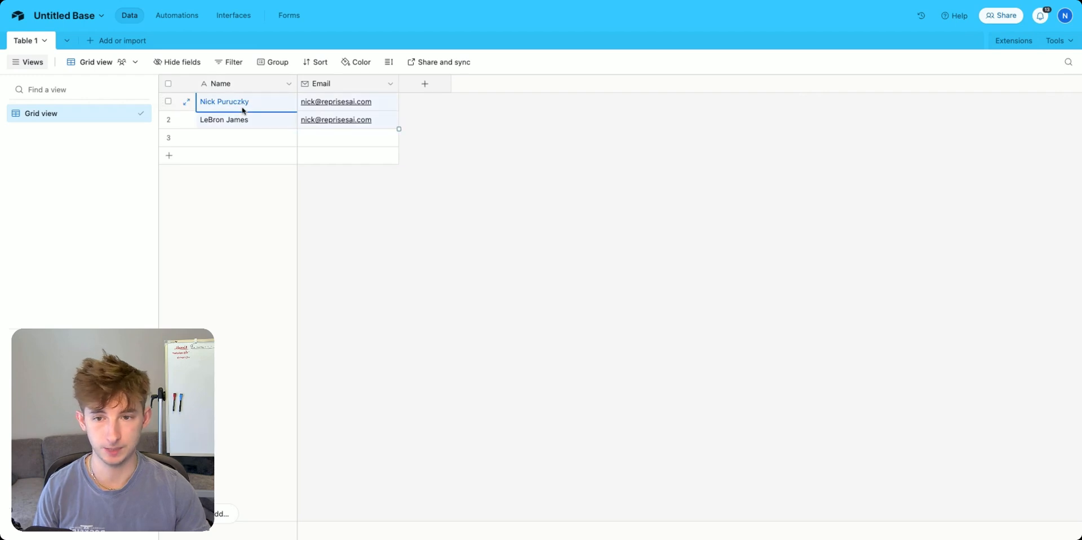
click(622, 181)
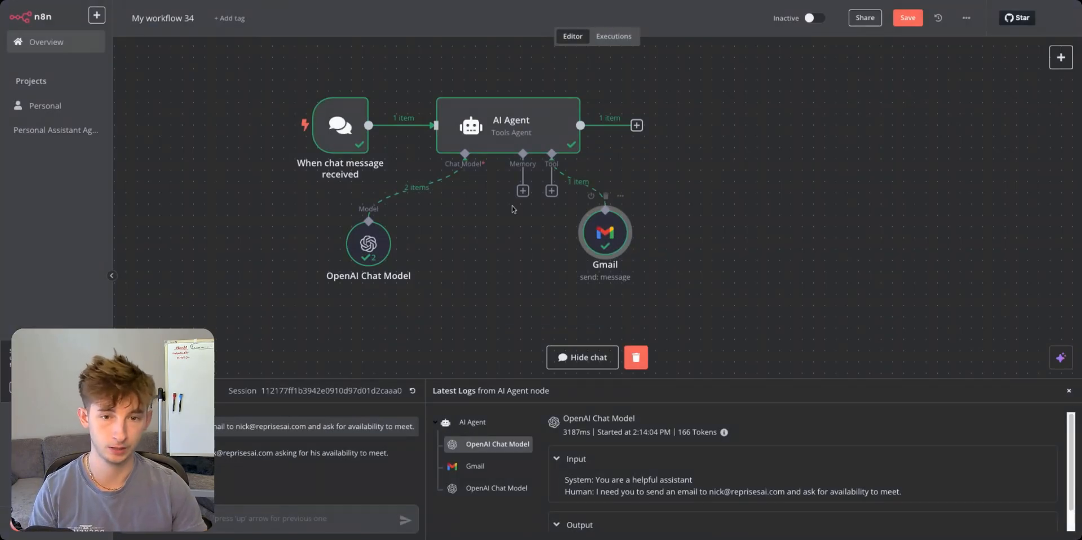
Hide the chat panel and bring up the agent's tool list to add the Airtable Tool.
click(1069, 390)
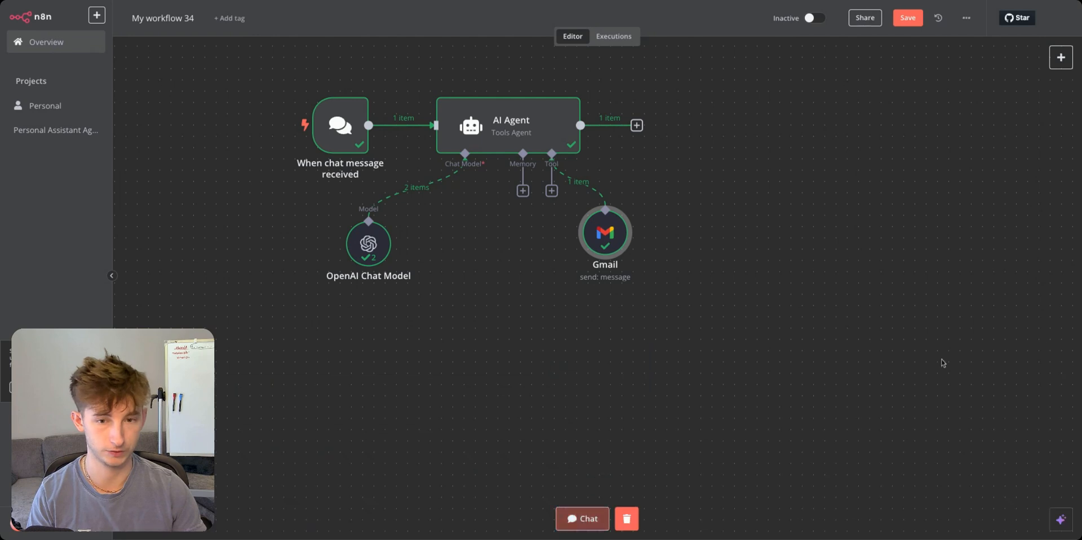
click(523, 191)
click(551, 191)
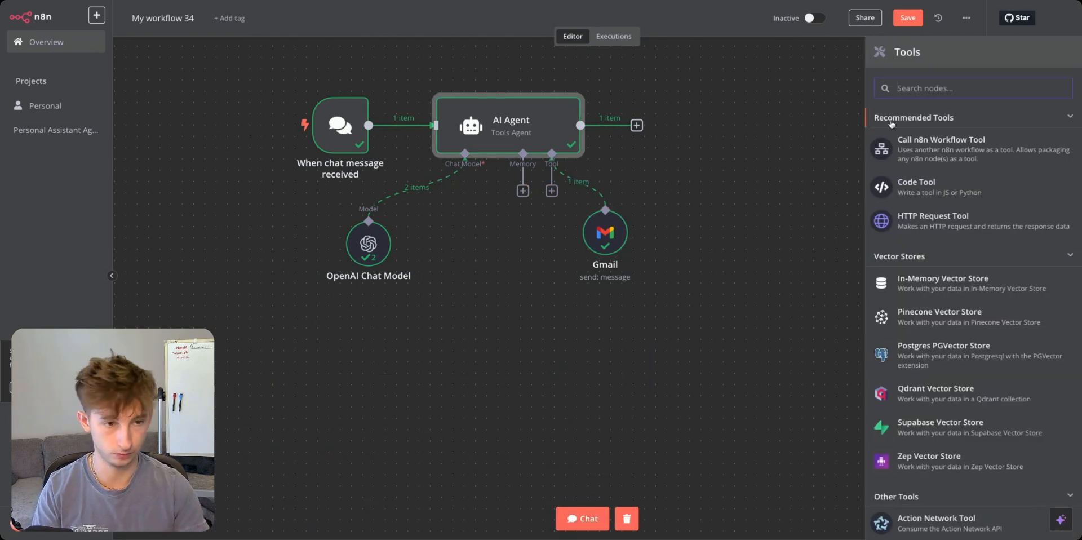
Add an Airtable tool using Personal Access Token account 3, with the Search operation.
text(airtable)
click(949, 138)
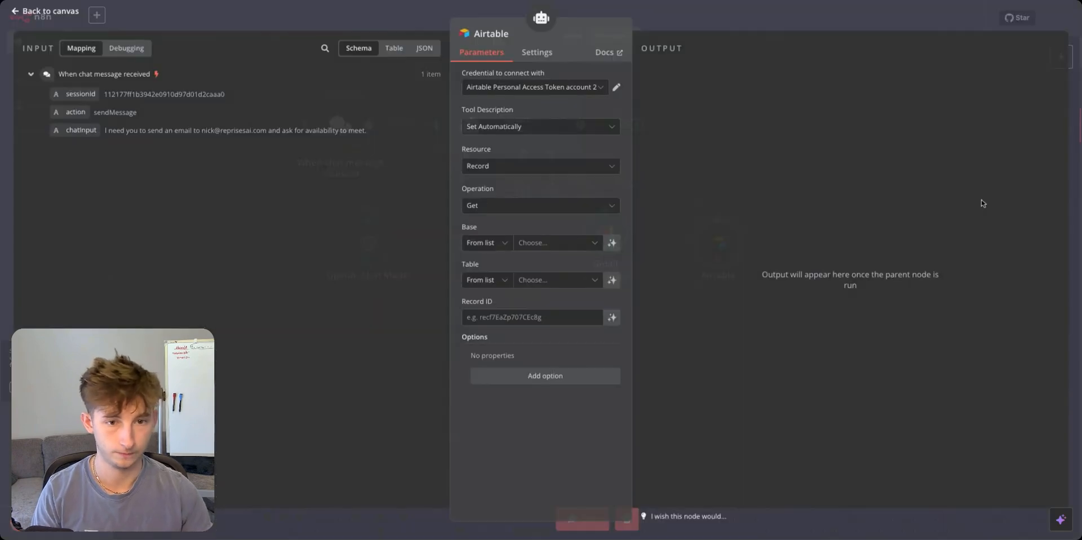
click(513, 89)
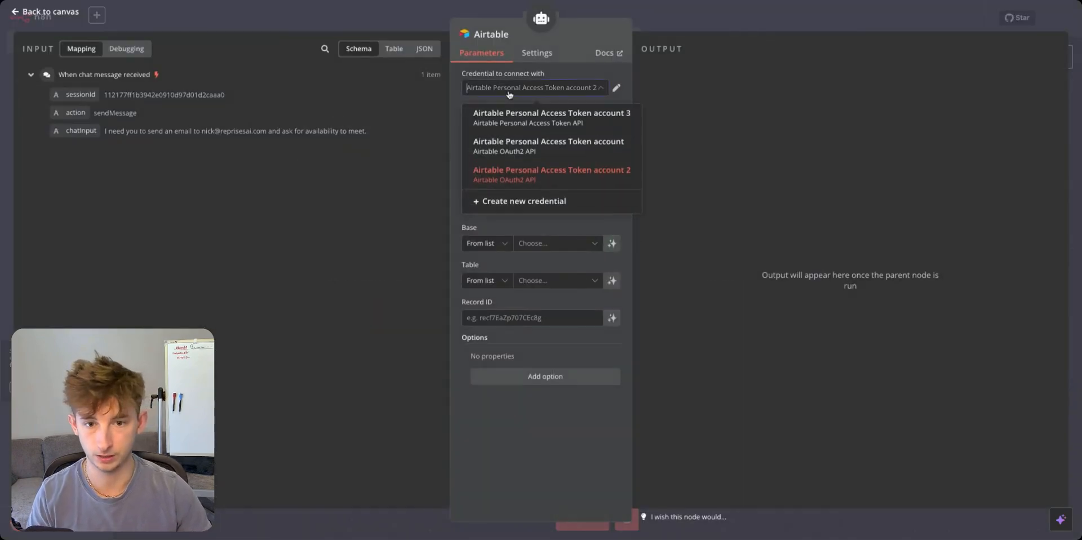
click(525, 130)
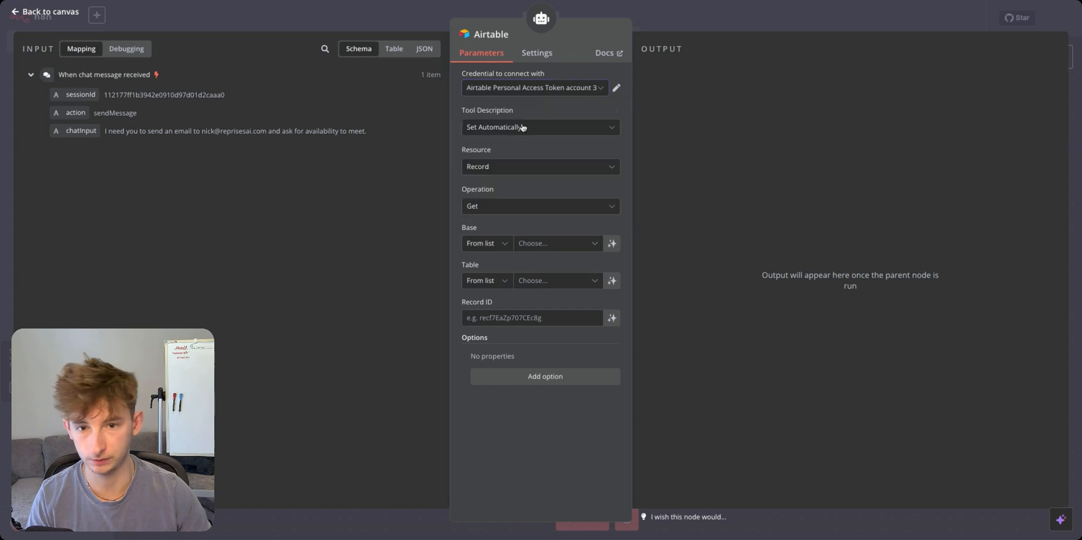
click(483, 207)
scroll(496, 304, down, 1)
click(490, 331)
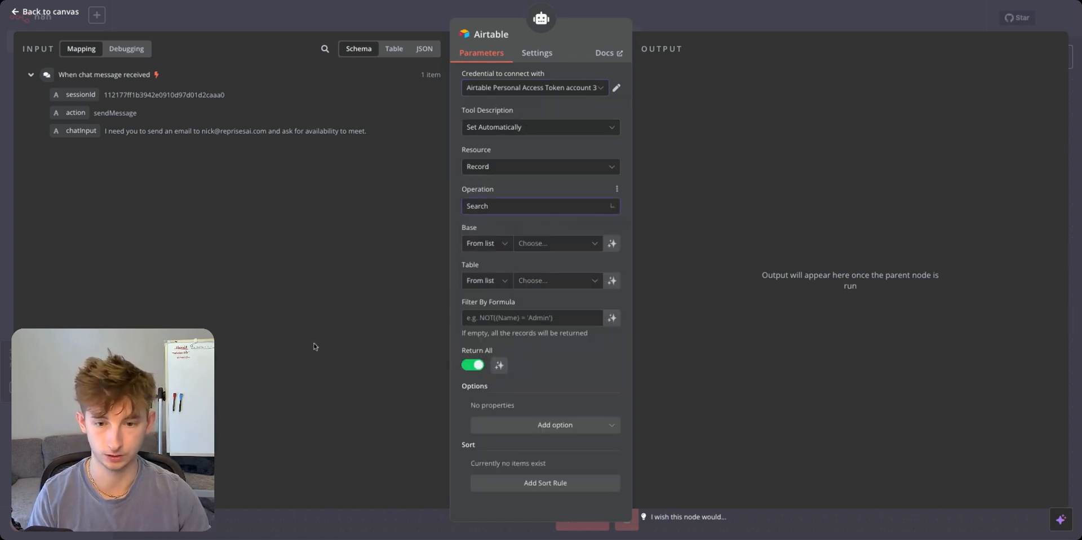
Point the Airtable search at Untitled Base, Table 1, and return to the canvas.
click(526, 243)
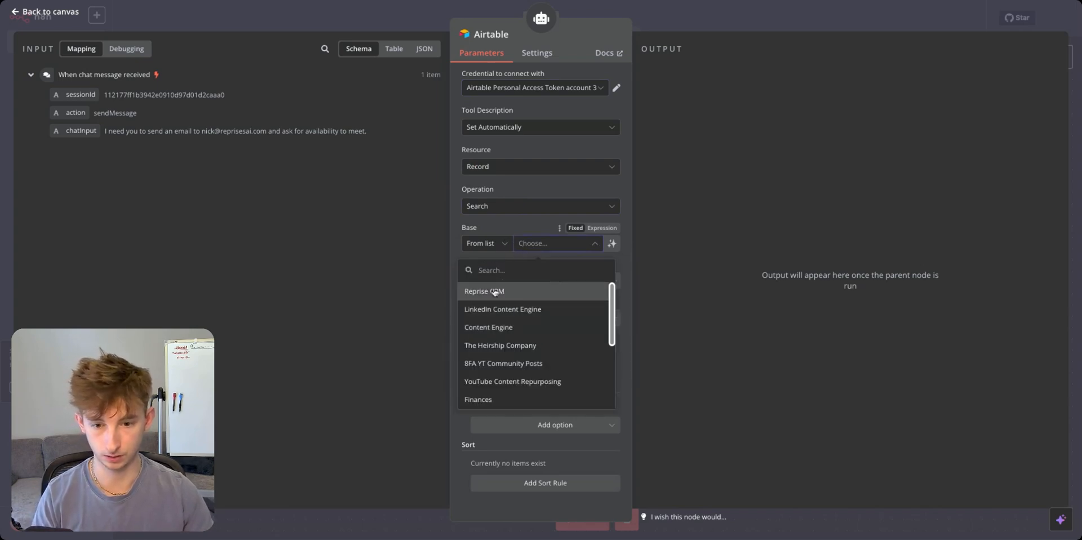
text(unit)
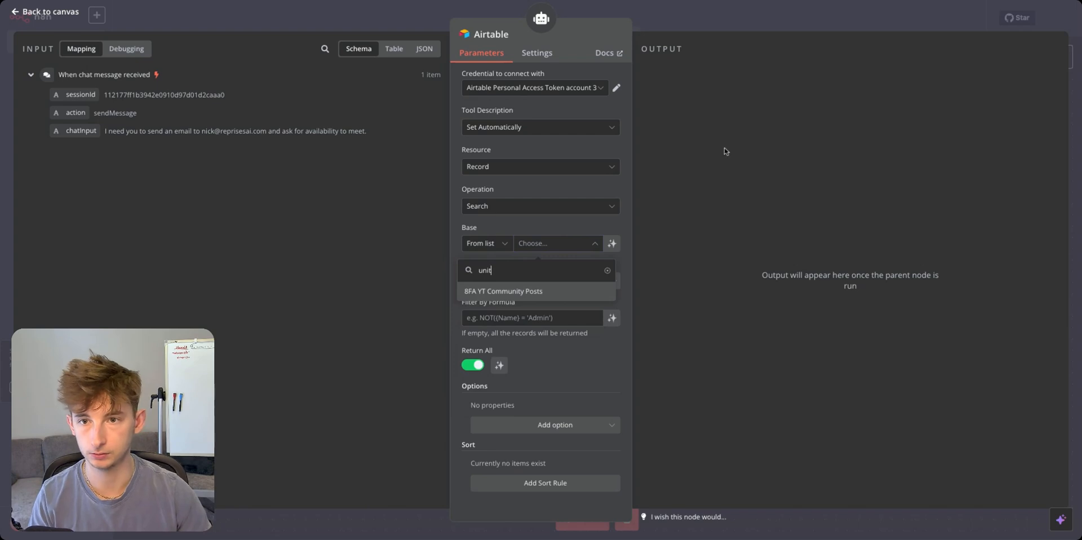
key(BackSpace)
key(BackSpace)
key(BackSpace)
key(BackSpace)
text(untitled)
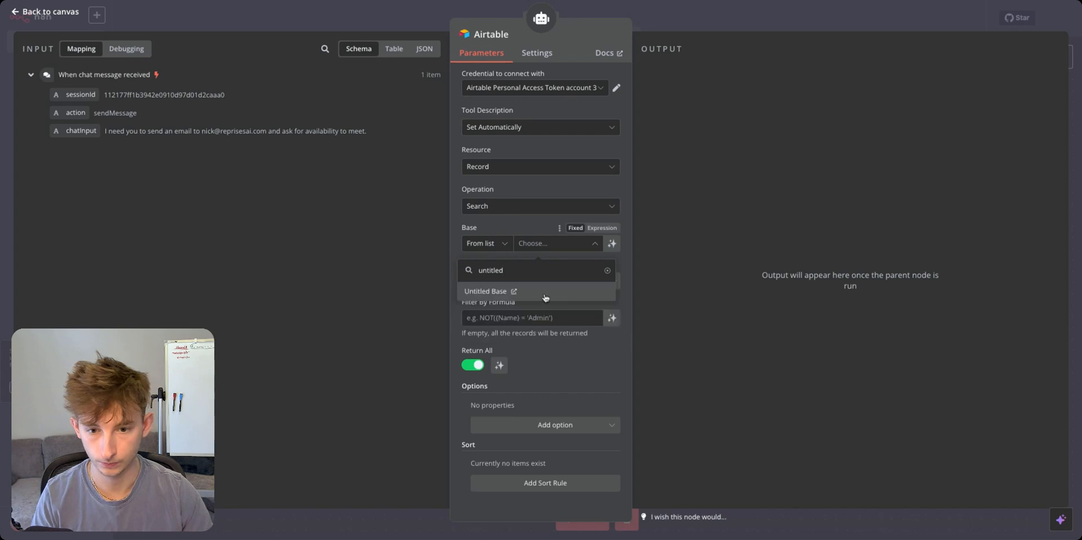
click(546, 293)
click(545, 282)
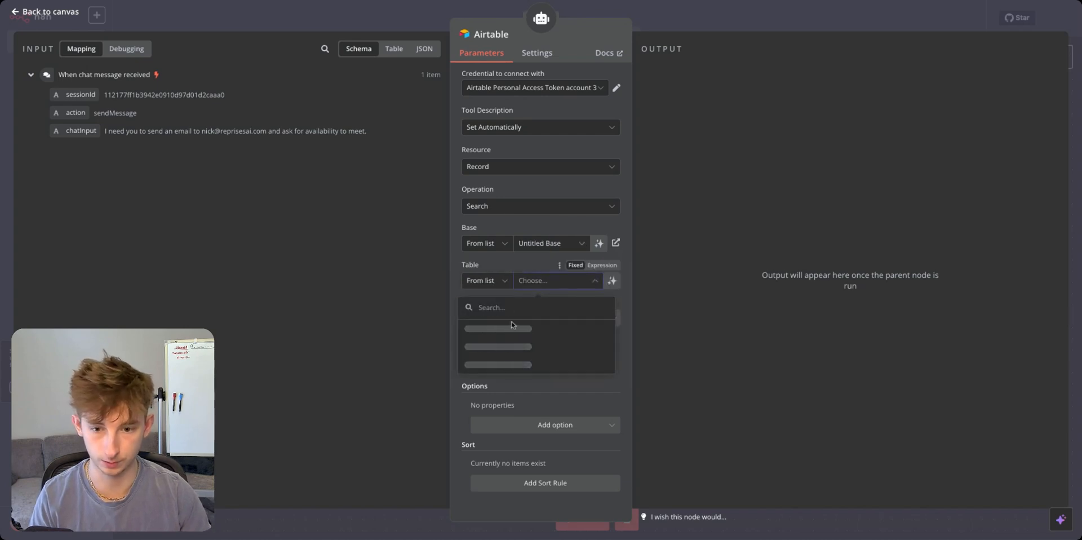
click(558, 329)
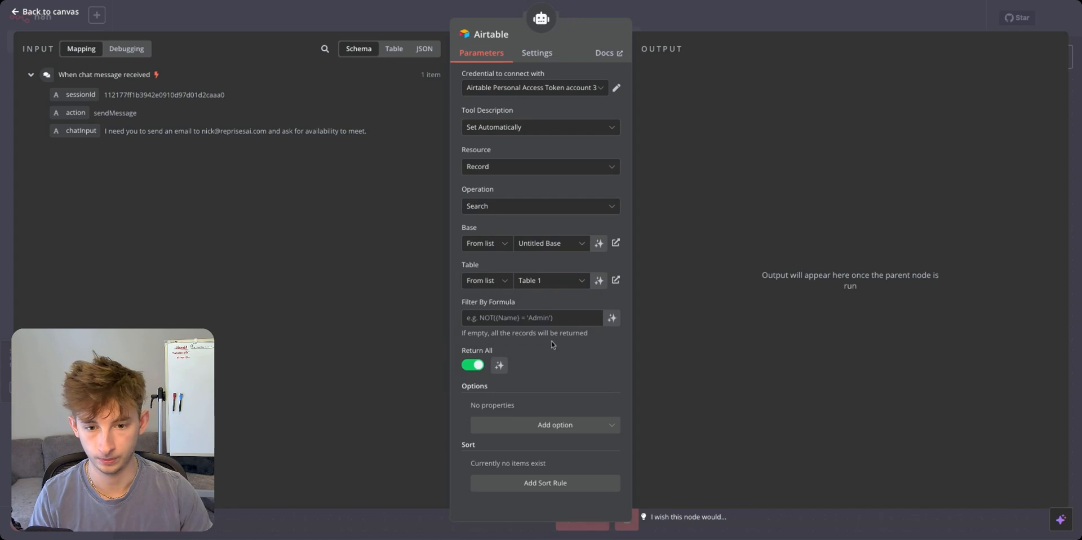
click(352, 16)
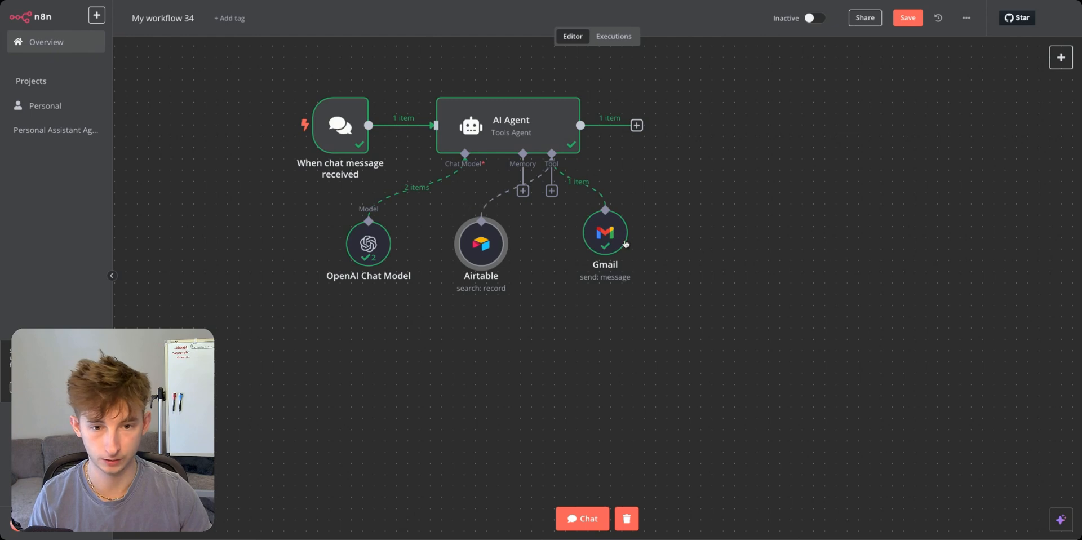
Add a Google Calendar tool to the agent using the account's own calendar.
click(551, 191)
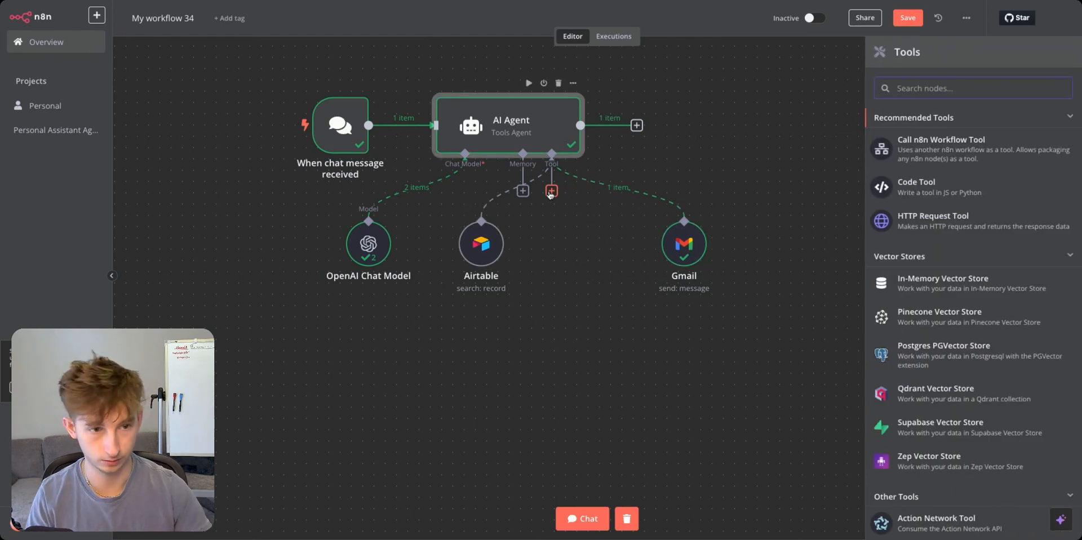
text(caled)
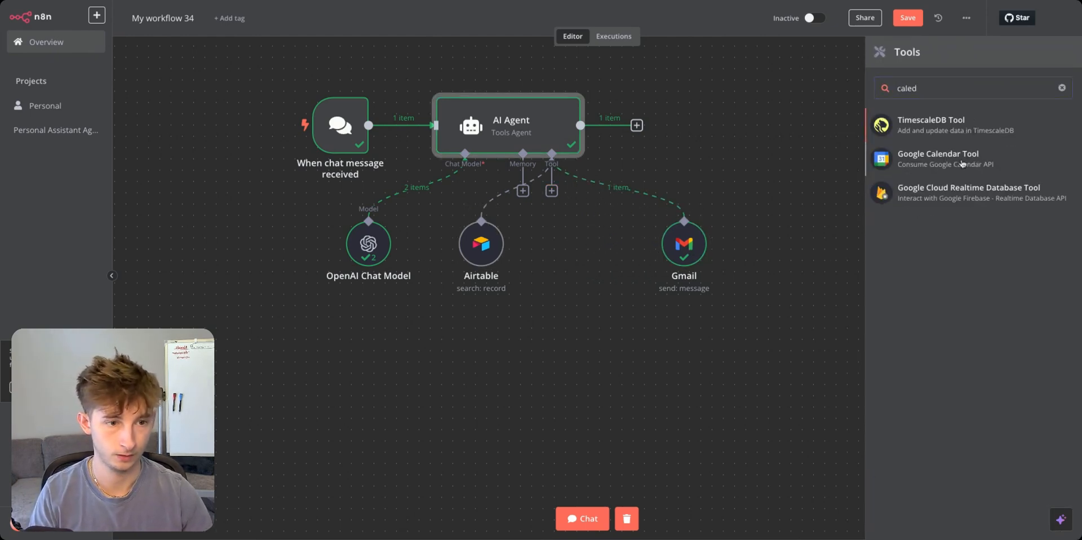
click(963, 160)
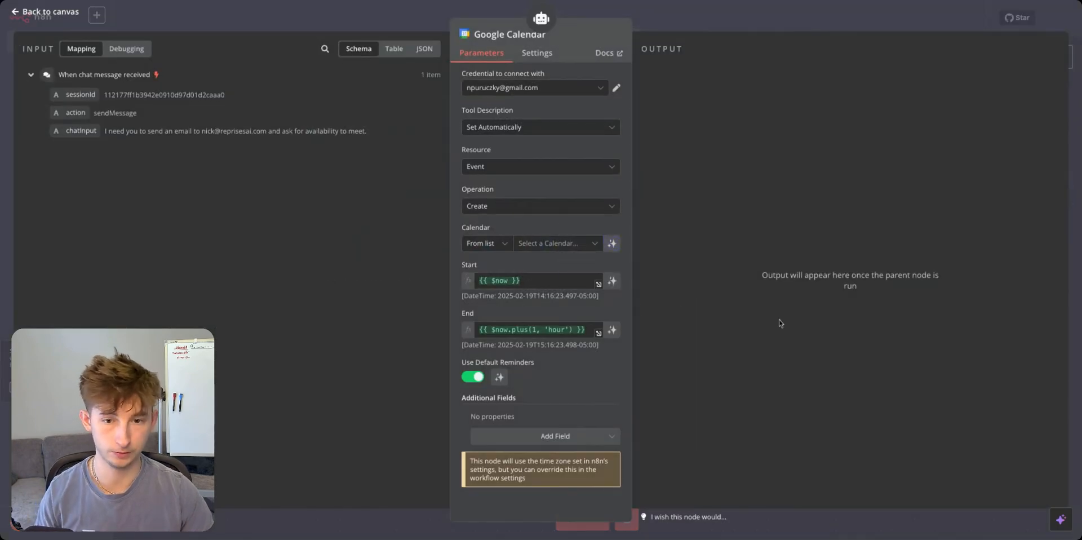
click(576, 244)
click(513, 309)
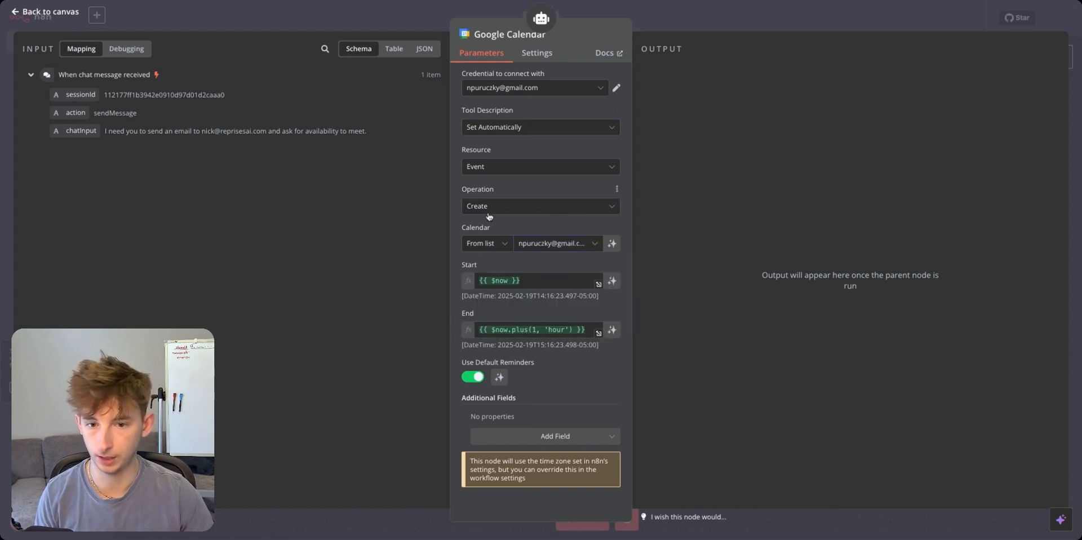
Make the event Start time model-defined and clear the preset End time expression.
click(540, 284)
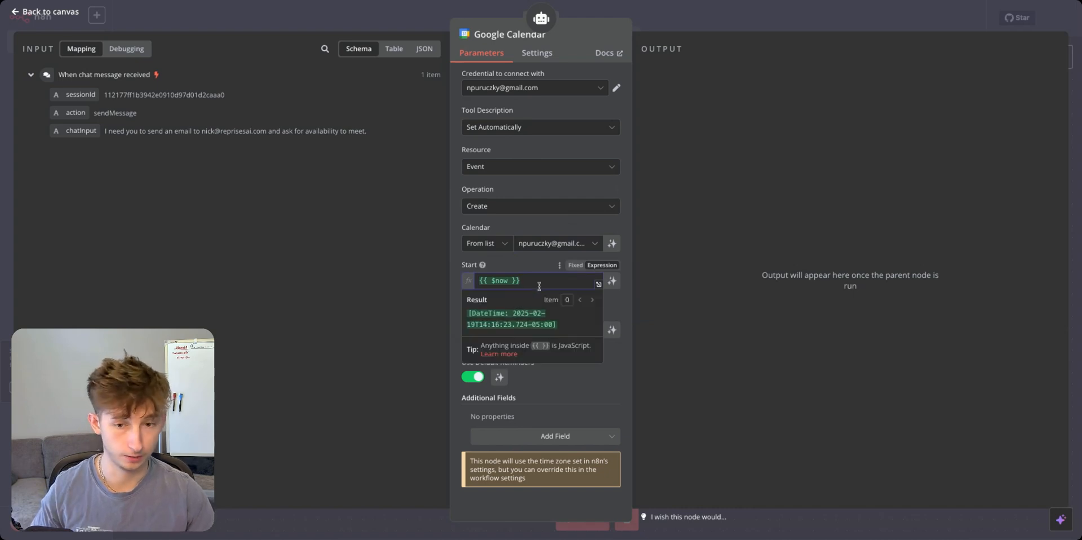
key(ctrl+a)
key(BackSpace)
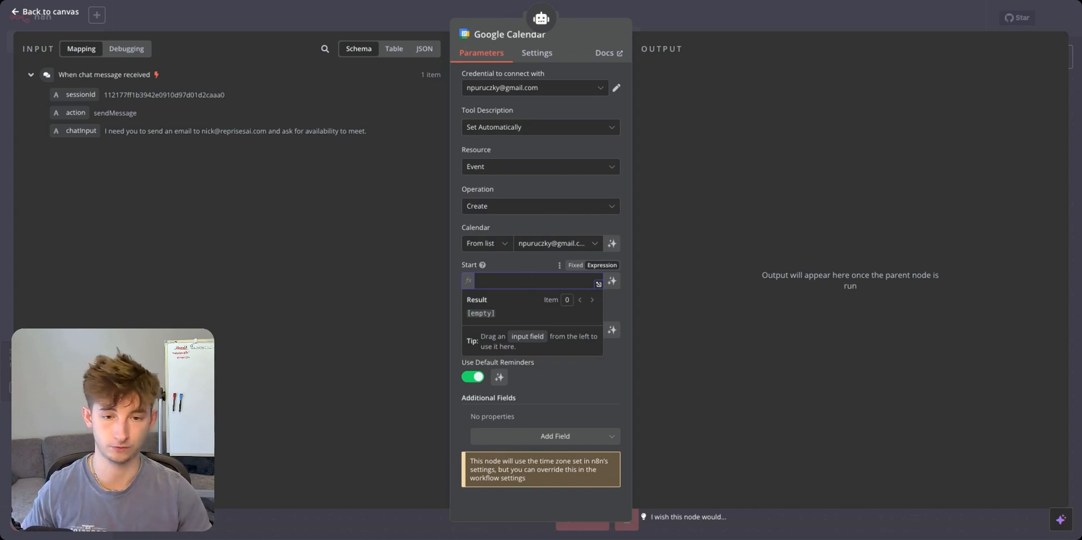
click(612, 281)
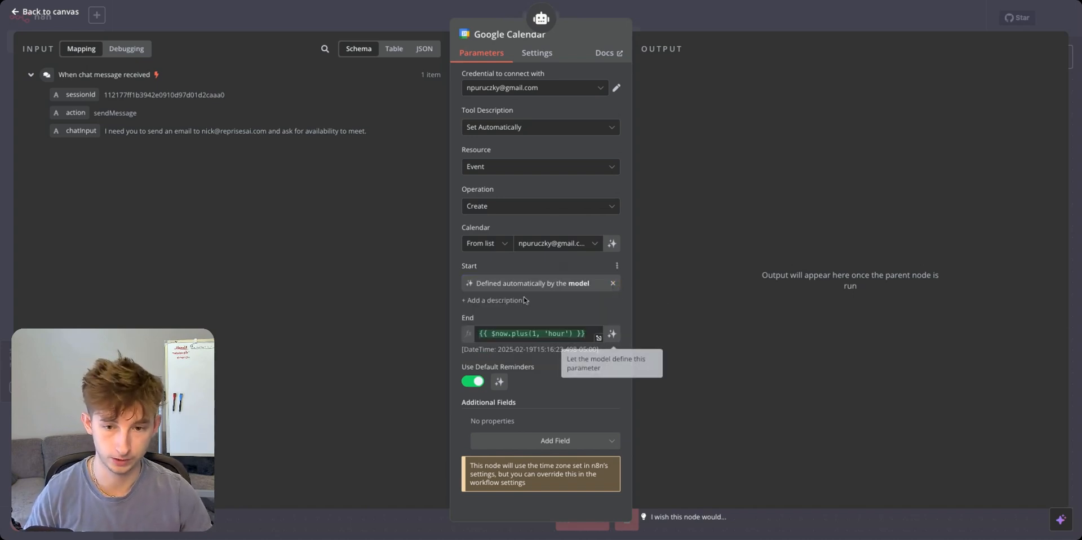
click(591, 333)
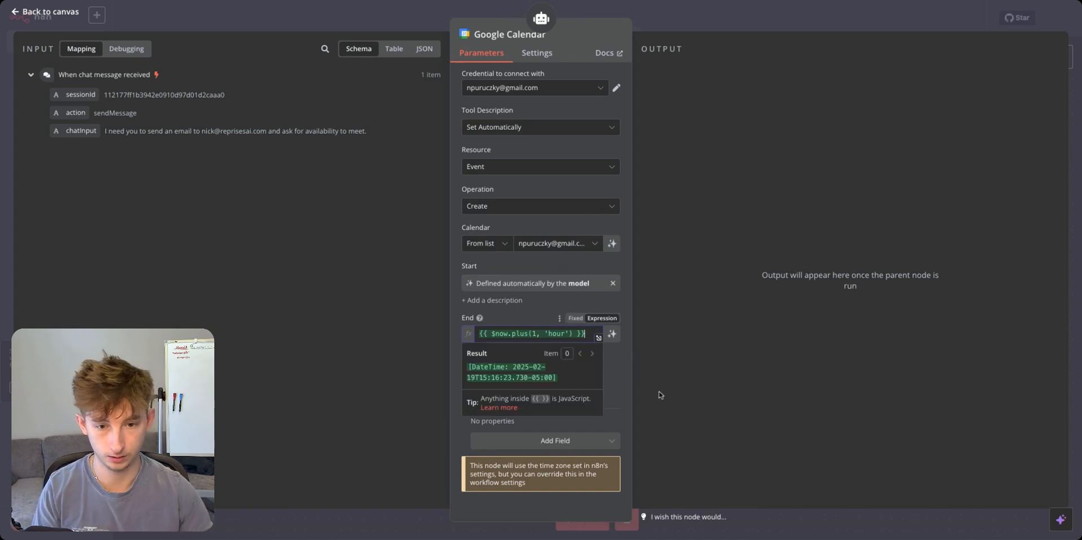
key(ctrl+a)
key(BackSpace)
Make the End time model-defined and add a model-defined Summary field.
click(612, 335)
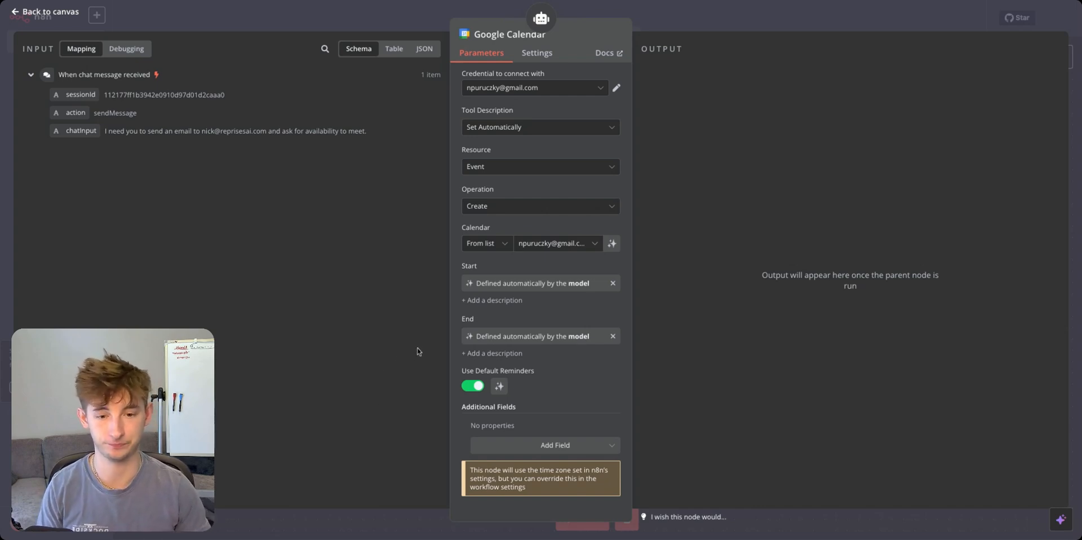
click(548, 450)
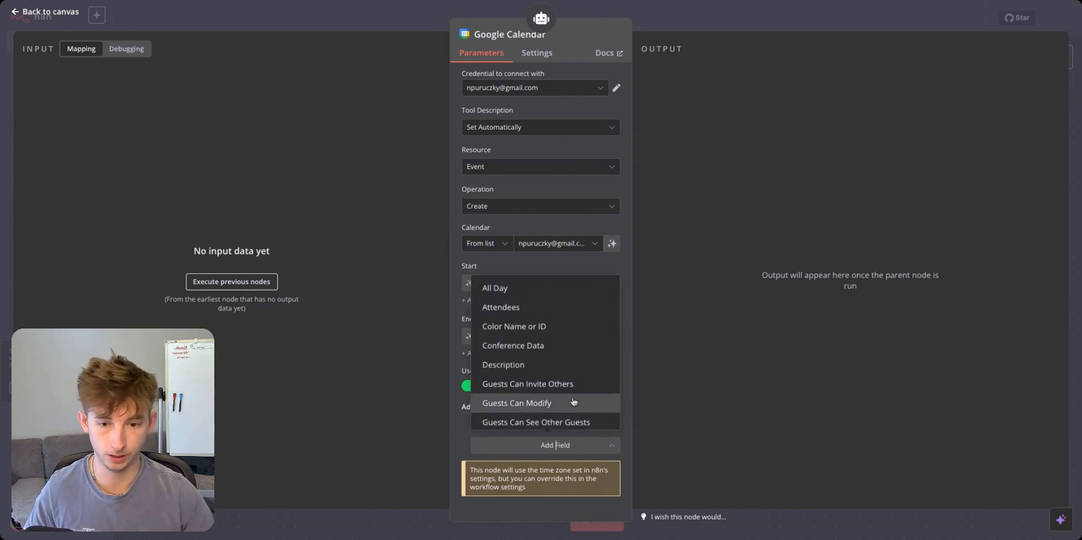
scroll(573, 397, down, 1)
scroll(573, 396, down, 6)
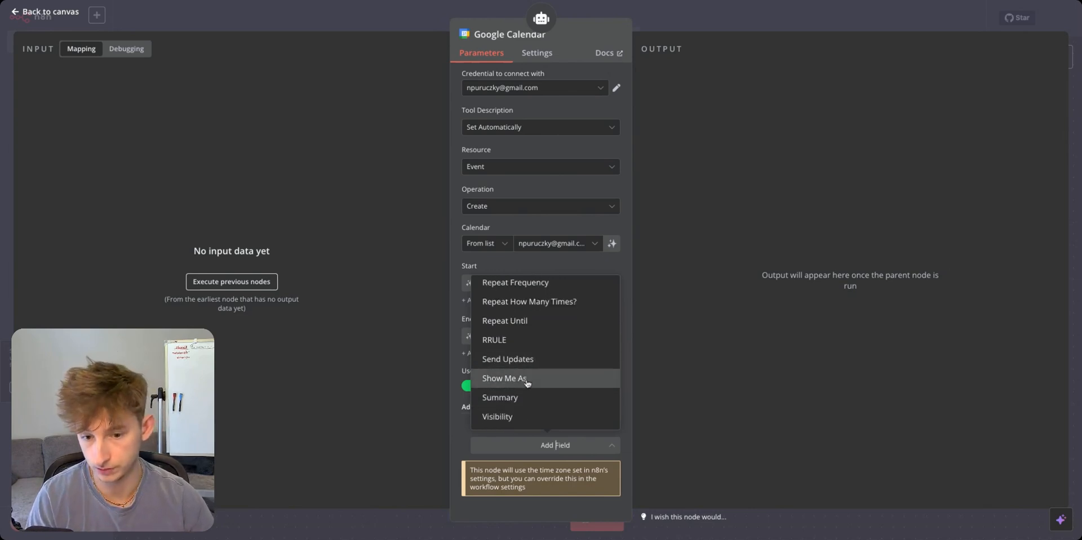
click(527, 398)
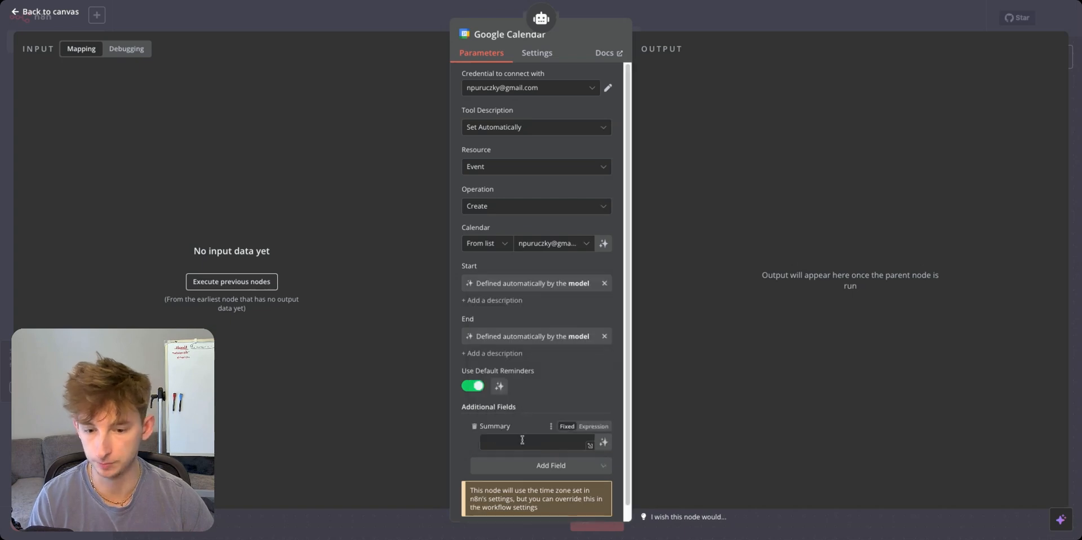
click(602, 442)
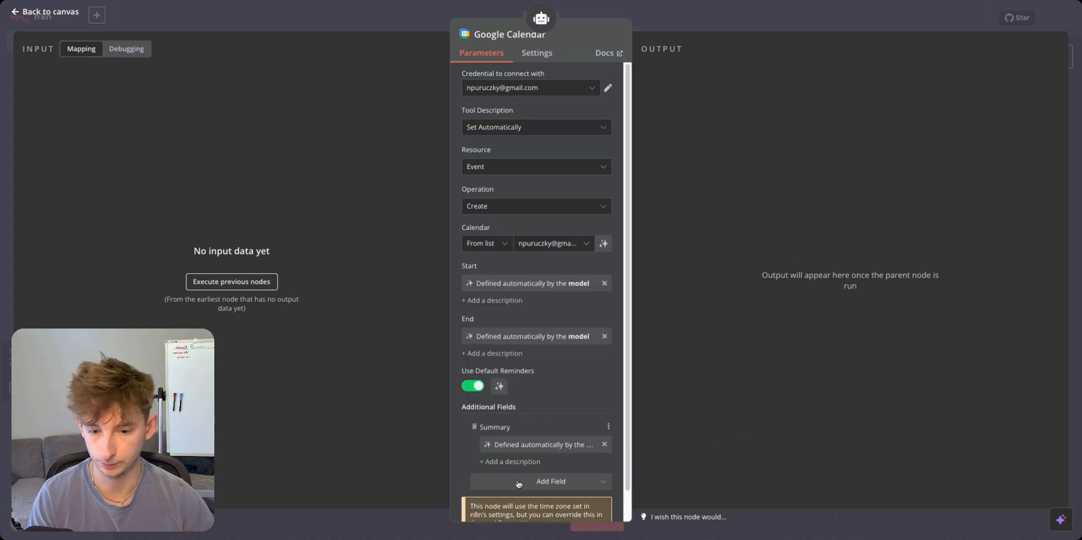
Add a model-defined Attendees field to the Google Calendar event.
scroll(518, 479, down, 1)
click(526, 450)
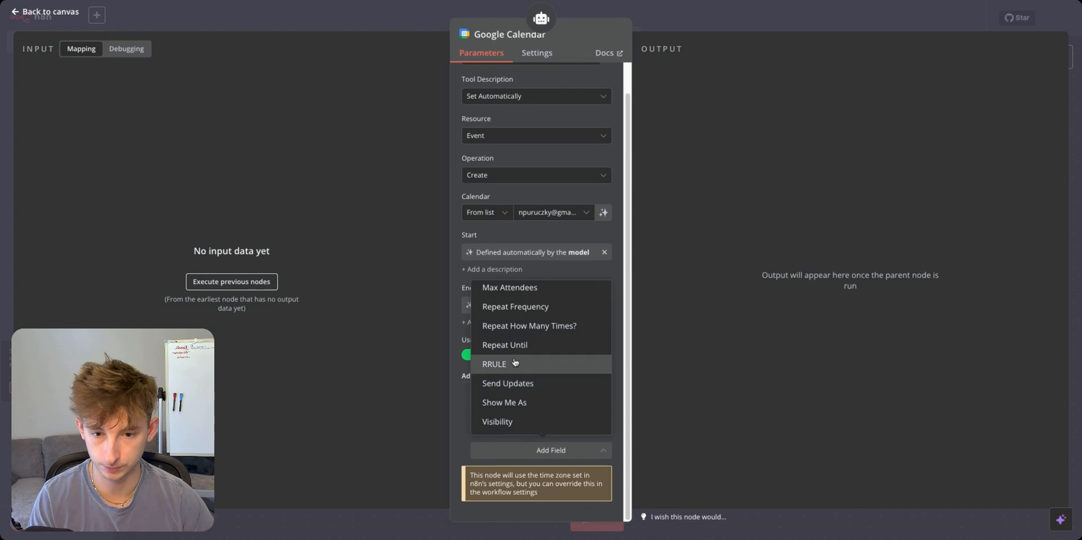
scroll(514, 360, up, 3)
scroll(515, 355, down, 3)
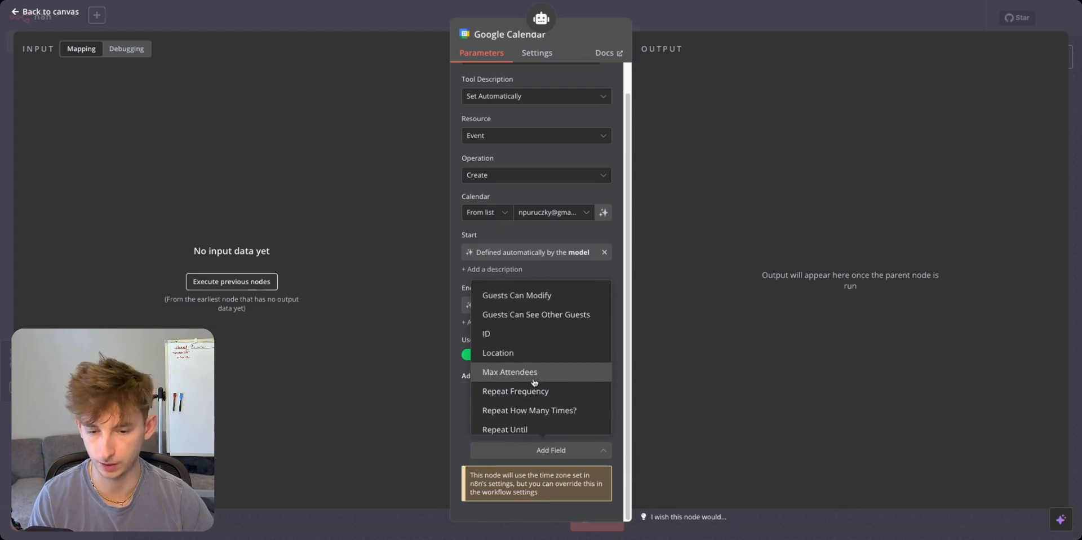
scroll(534, 382, up, 6)
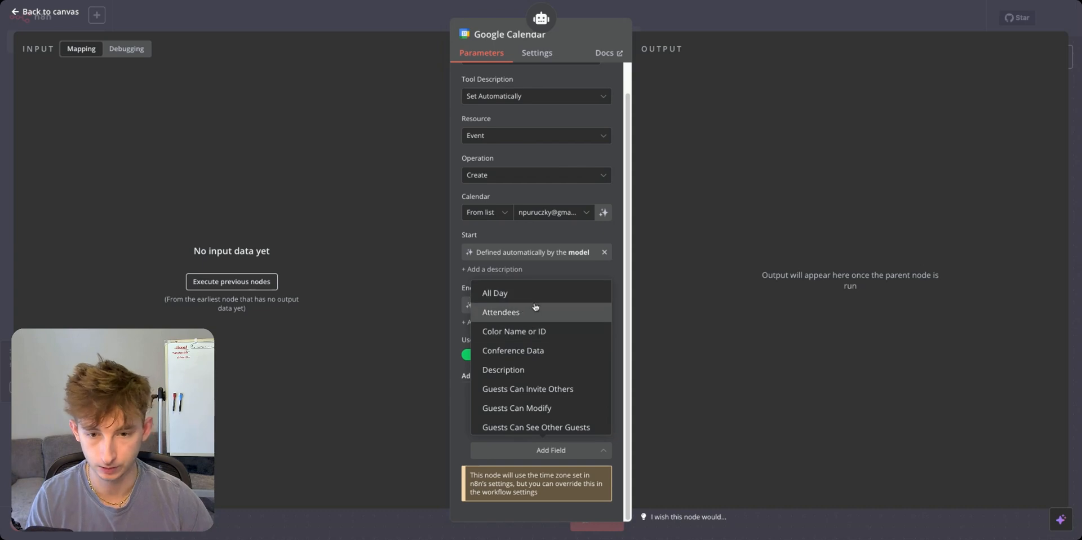
click(513, 313)
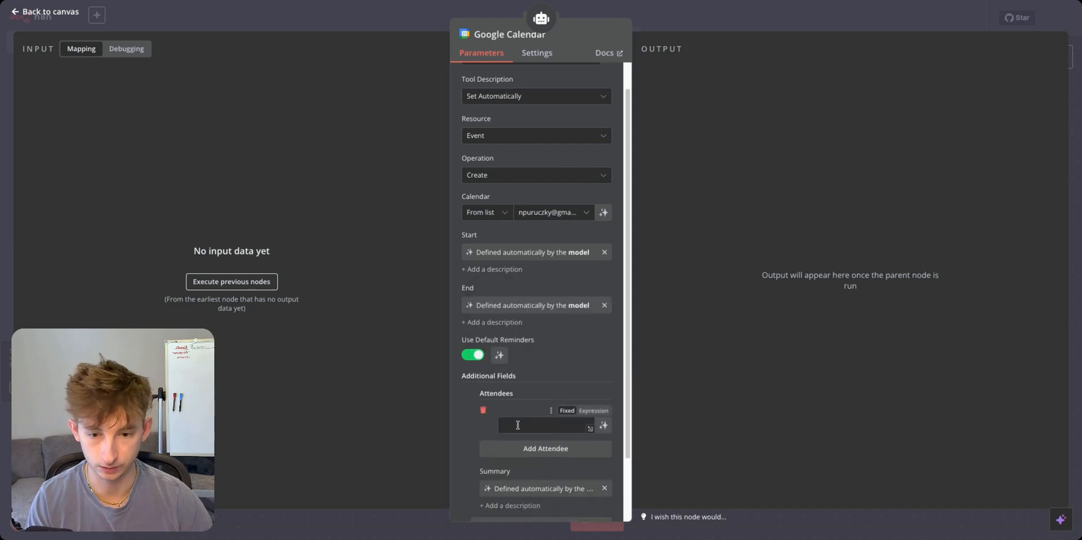
click(602, 427)
scroll(509, 496, down, 3)
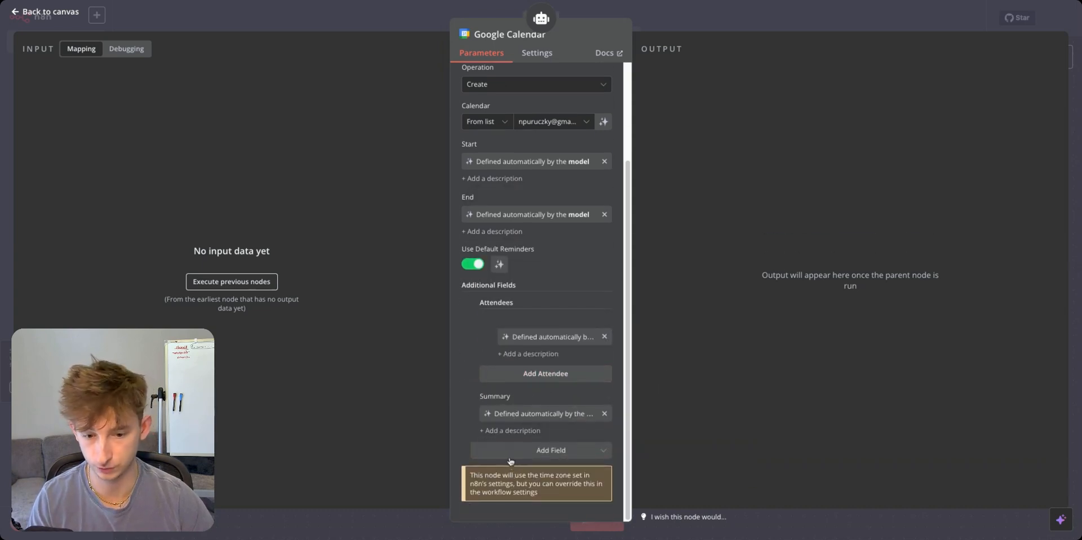
click(510, 454)
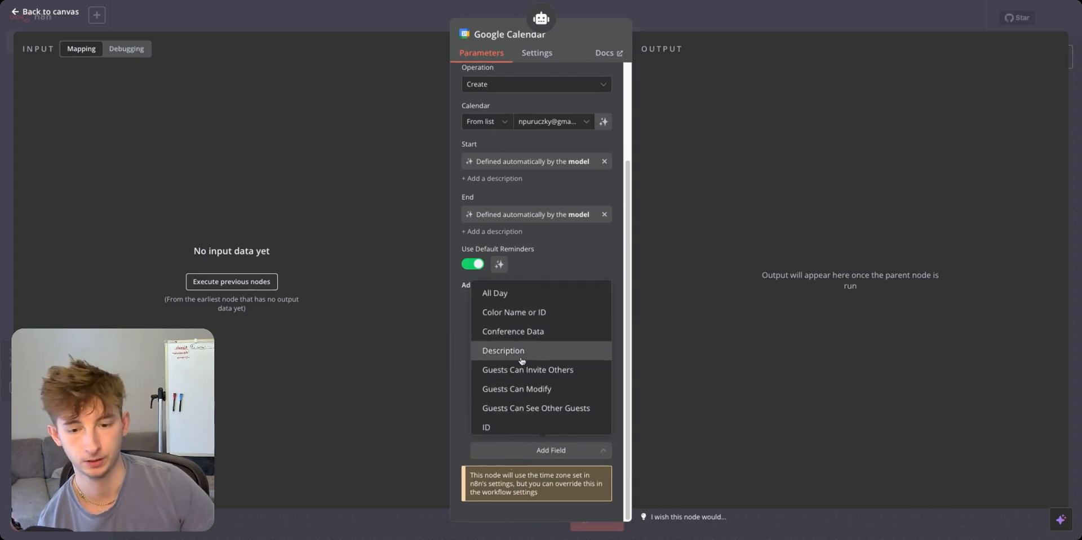
scroll(521, 359, down, 3)
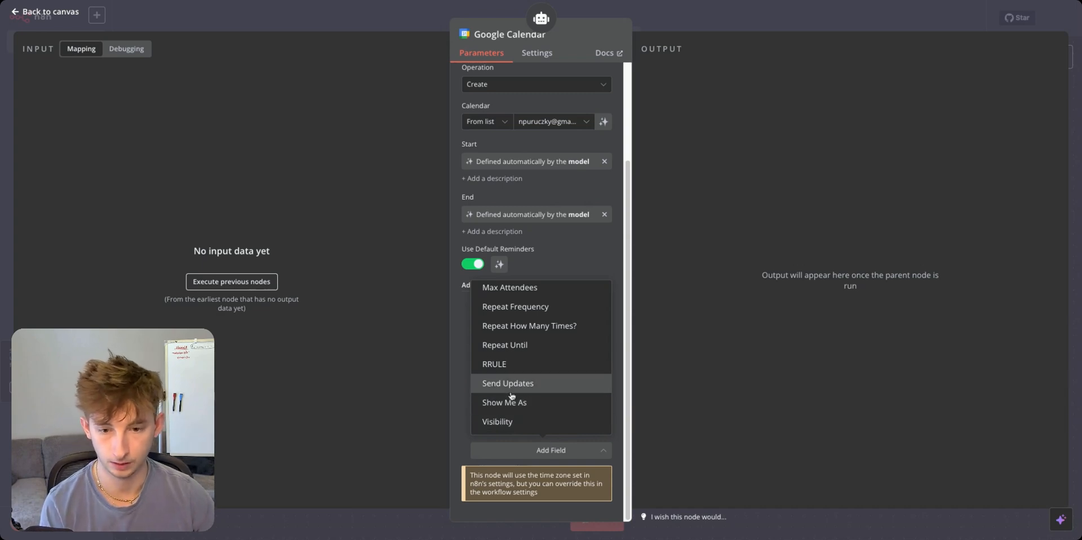
scroll(514, 347, up, 1)
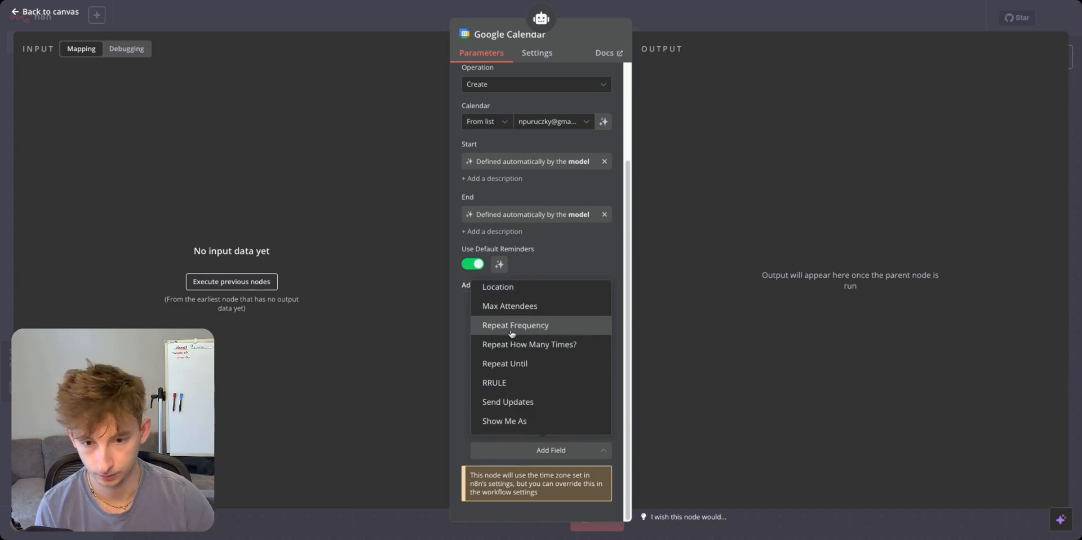
scroll(512, 334, up, 1)
click(785, 336)
Give the AI Agent a pasted System Message as an expression, opened in the full editor.
click(329, 31)
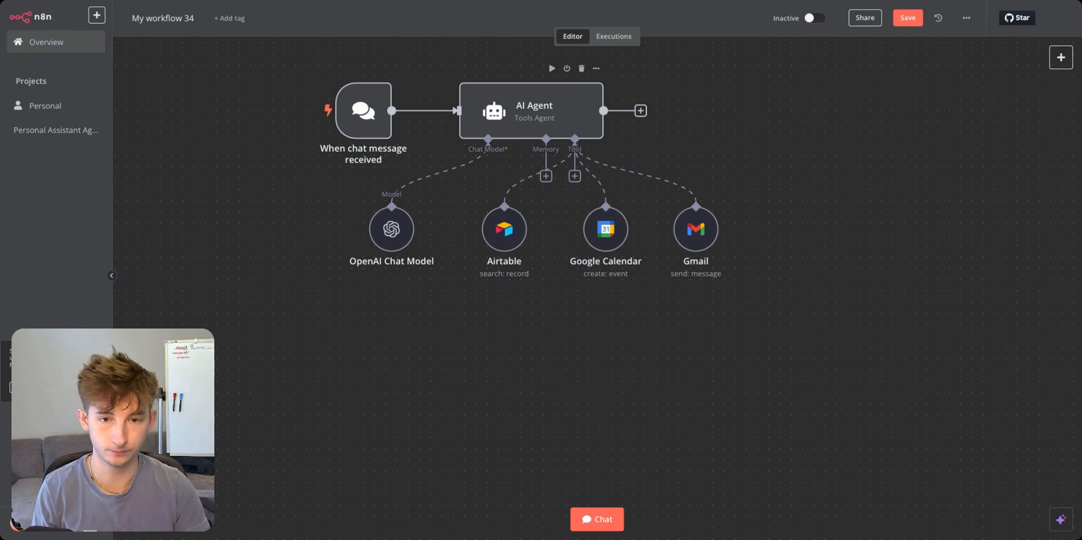
double_click(532, 110)
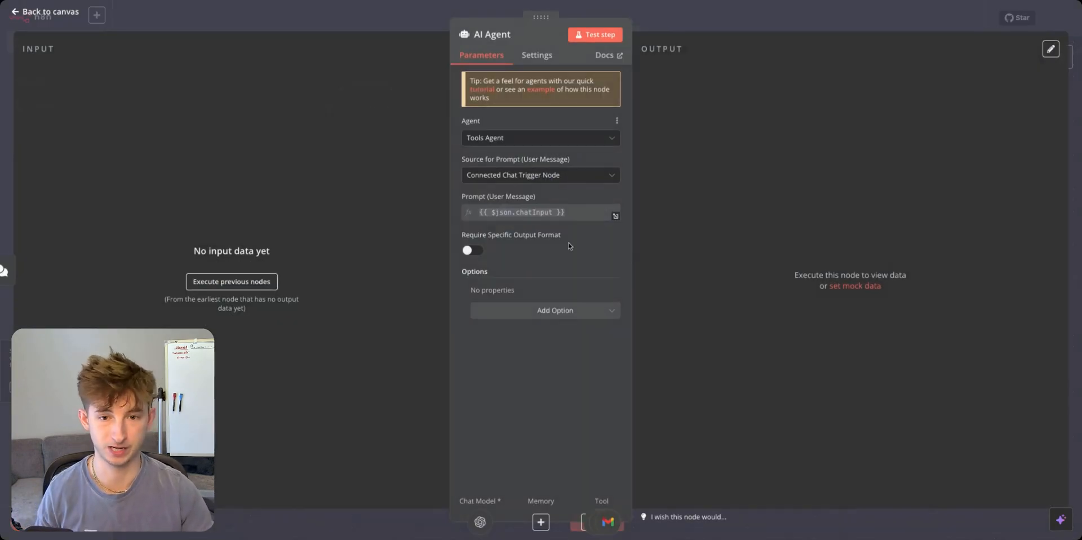
click(552, 314)
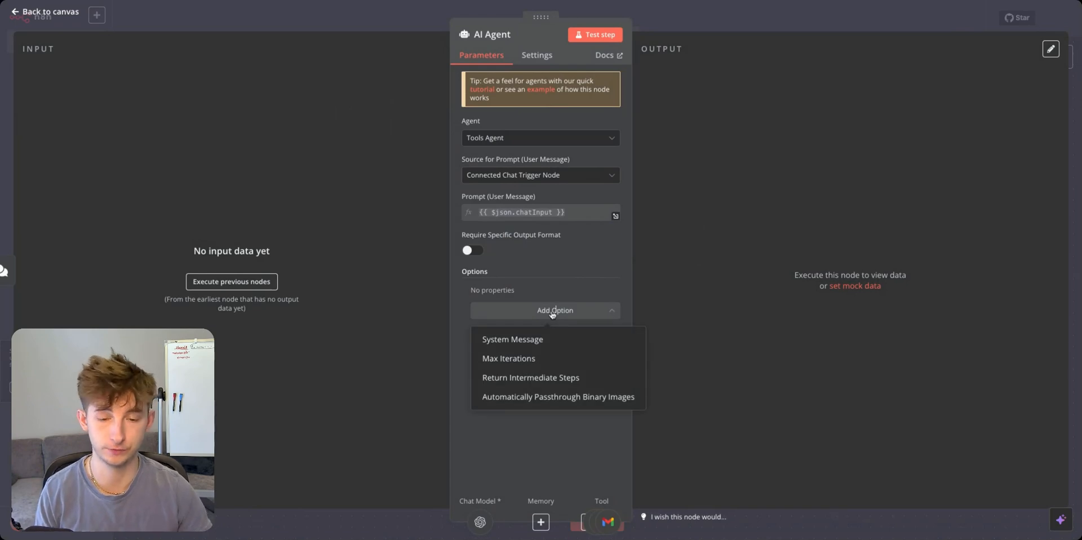
click(570, 338)
key(ctrl+v)
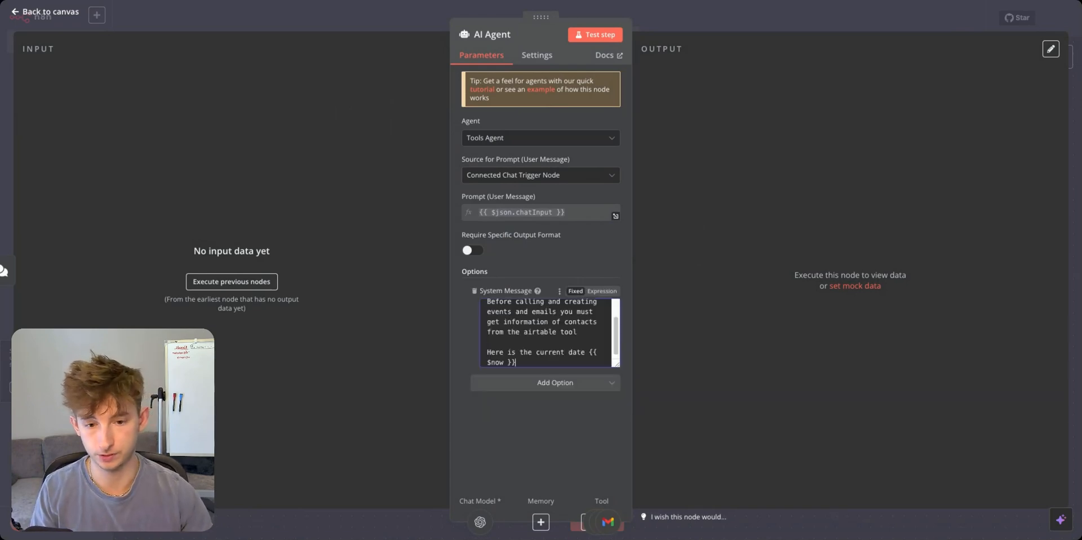
click(602, 290)
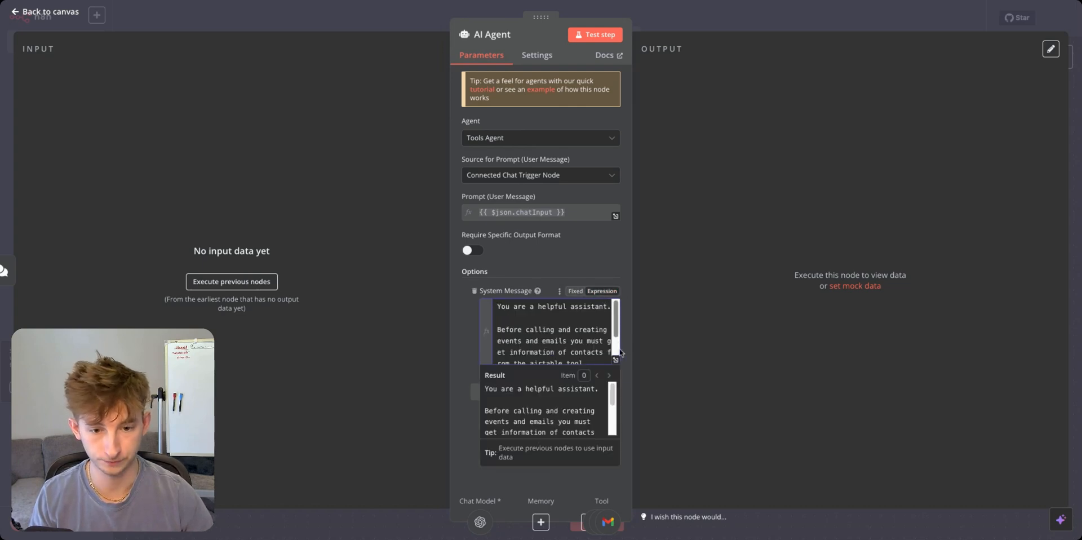
click(616, 361)
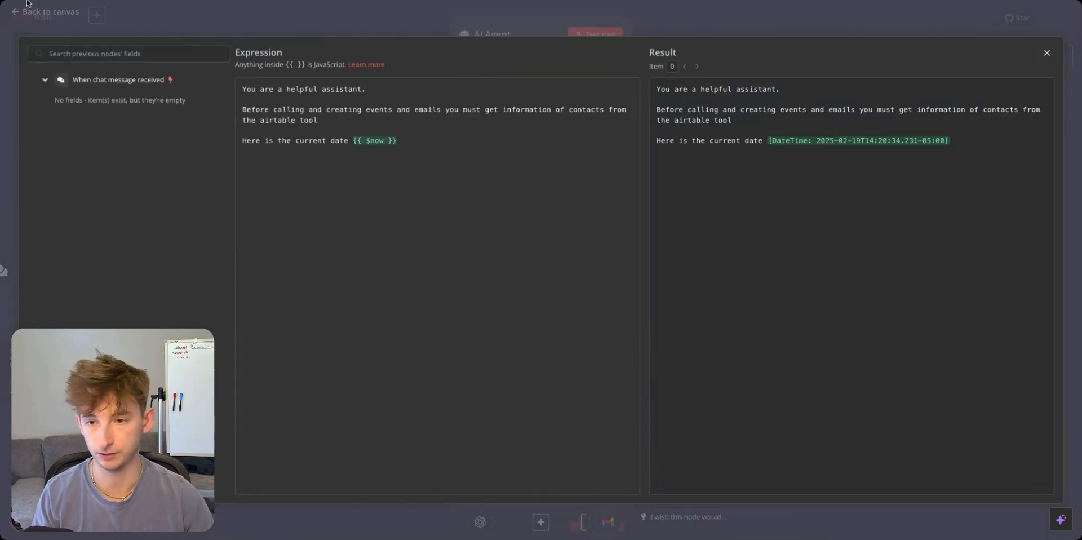
Review the system prompt's Airtable contacts lookup instruction before events or emails.
triple_click(377, 90)
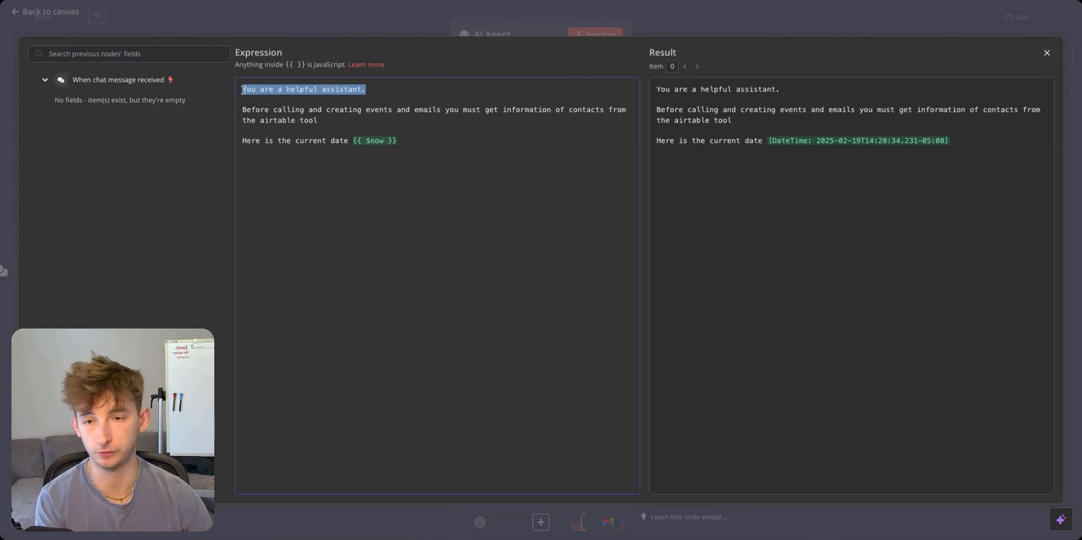
click(247, 107)
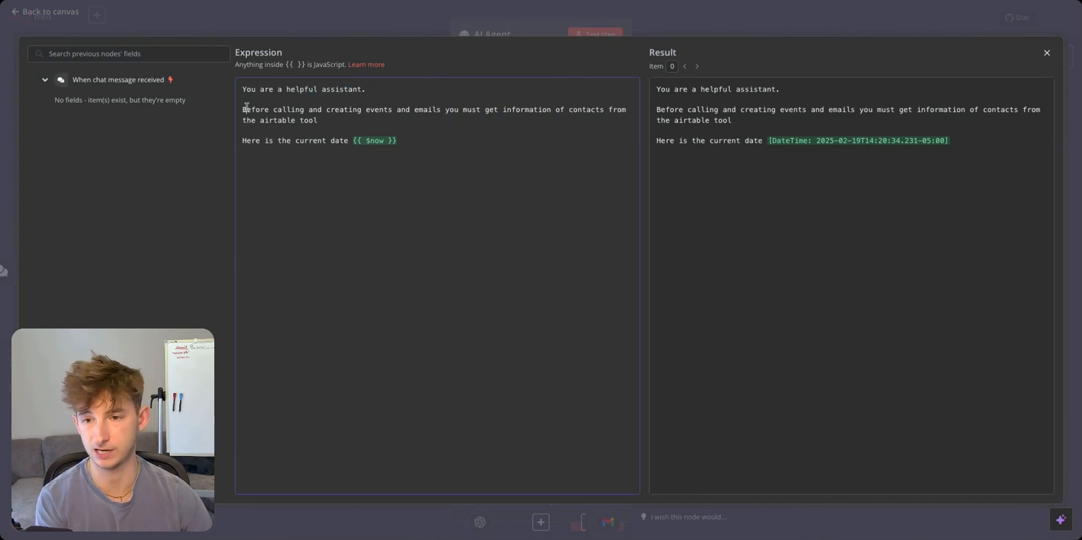
key(alt+shift+Right)
key(alt+shift+Right)
key(alt+shift+Right)
key(alt+shift+Right)
key(alt+shift+Right)
key(alt+shift+Right)
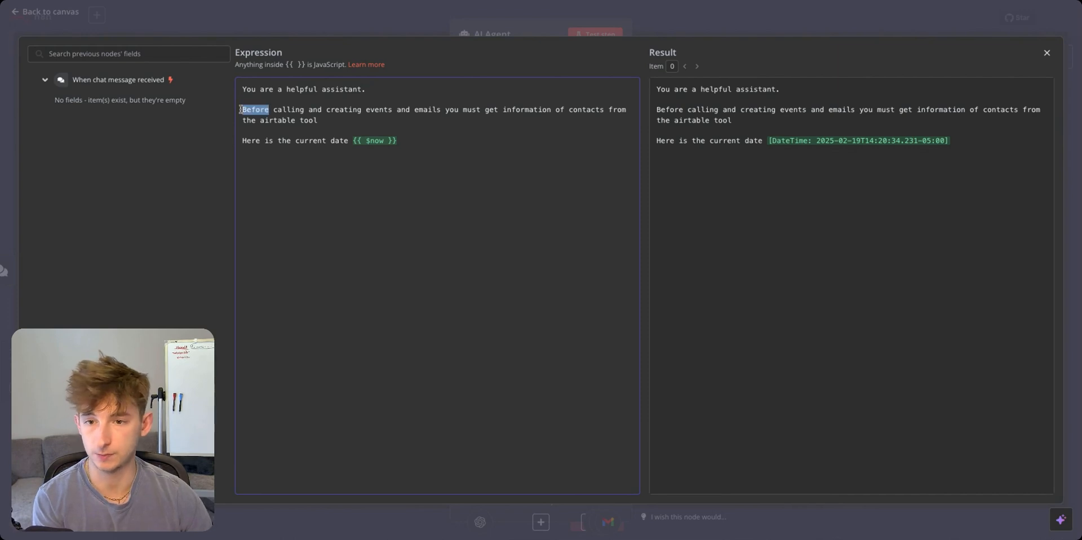
key(alt+shift+Right)
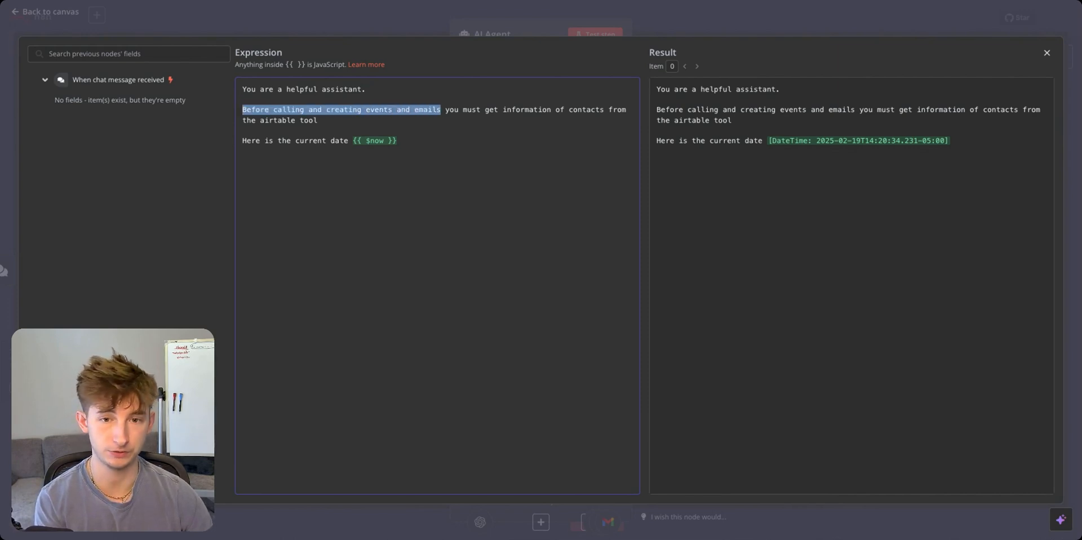
drag(429, 111, 268, 101)
drag(604, 109, 318, 120)
click(319, 120)
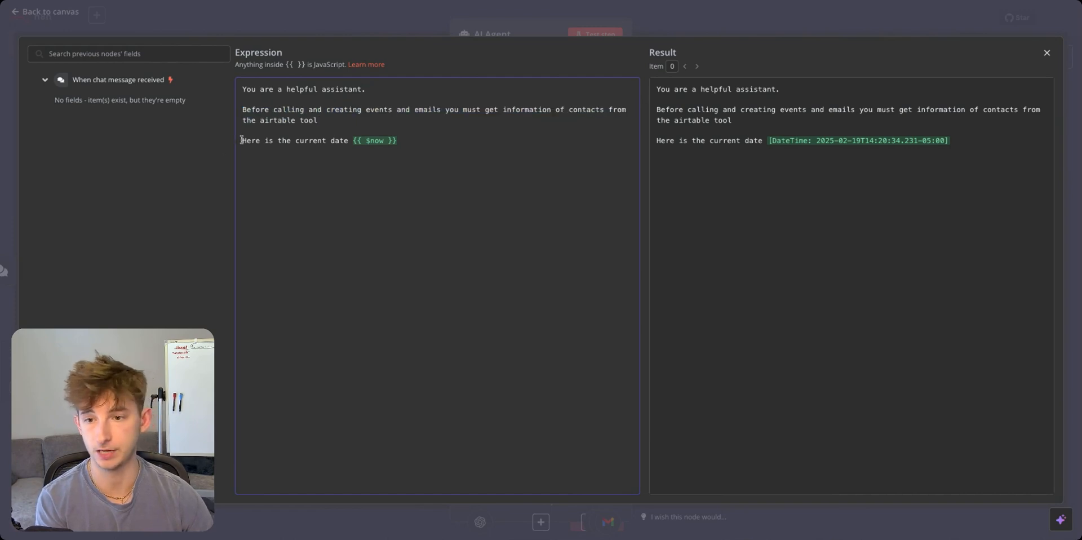
Complete the line 'Here is the current date {{ $now }}' and close the agent settings.
drag(242, 139, 398, 141)
click(432, 145)
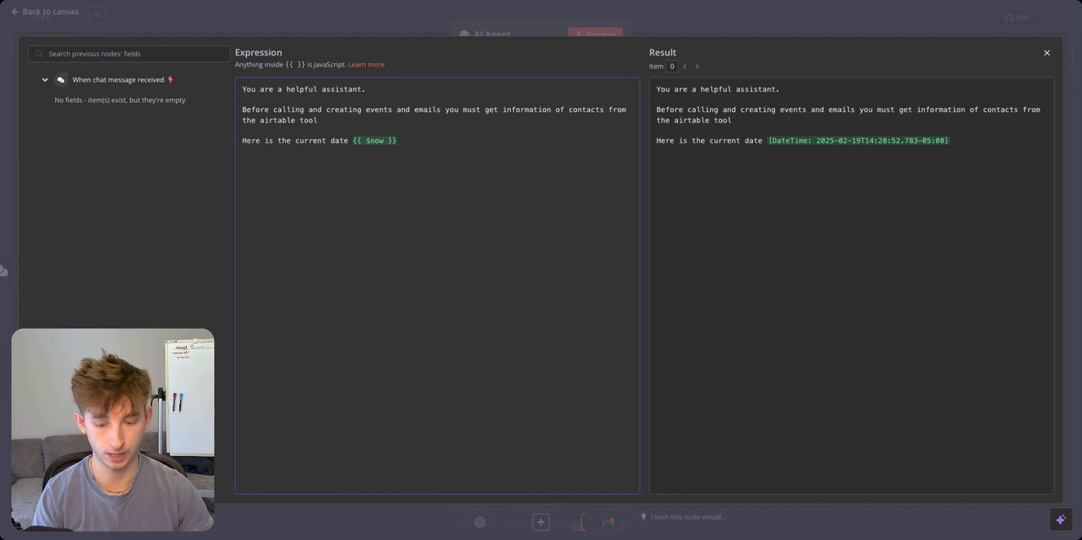
text({{ )
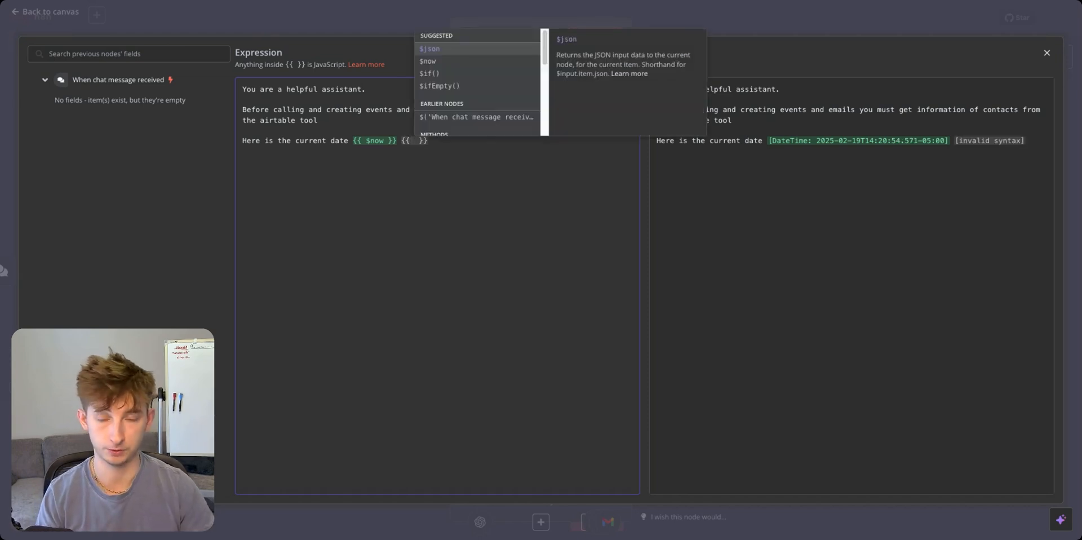
text($)
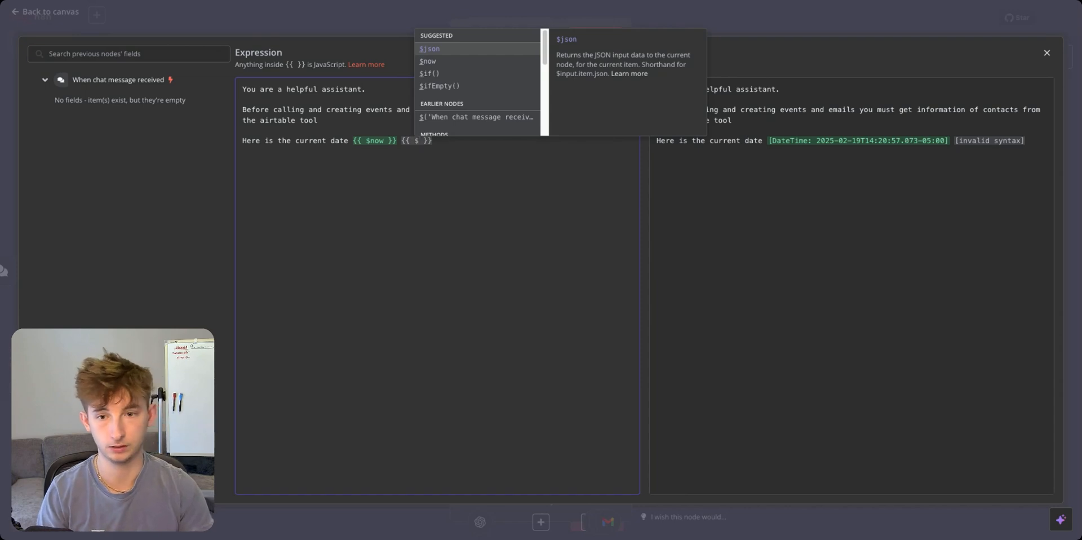
text(now)
key(BackSpace)
key(BackSpace)
key(BackSpace)
key(BackSpace)
key(BackSpace)
key(BackSpace)
key(BackSpace)
key(BackSpace)
key(BackSpace)
key(BackSpace)
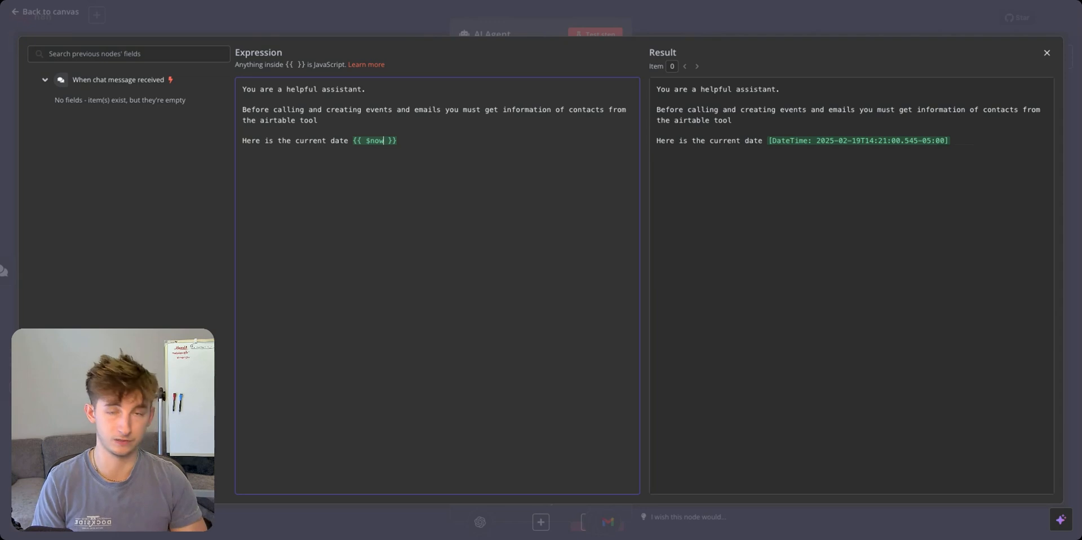
double_click(406, 139)
click(407, 139)
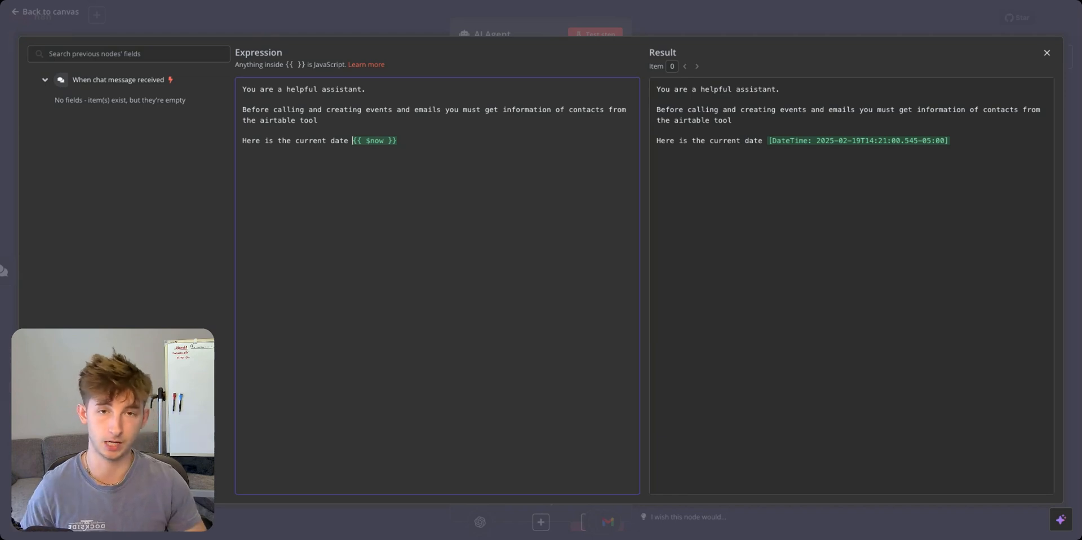
double_click(410, 139)
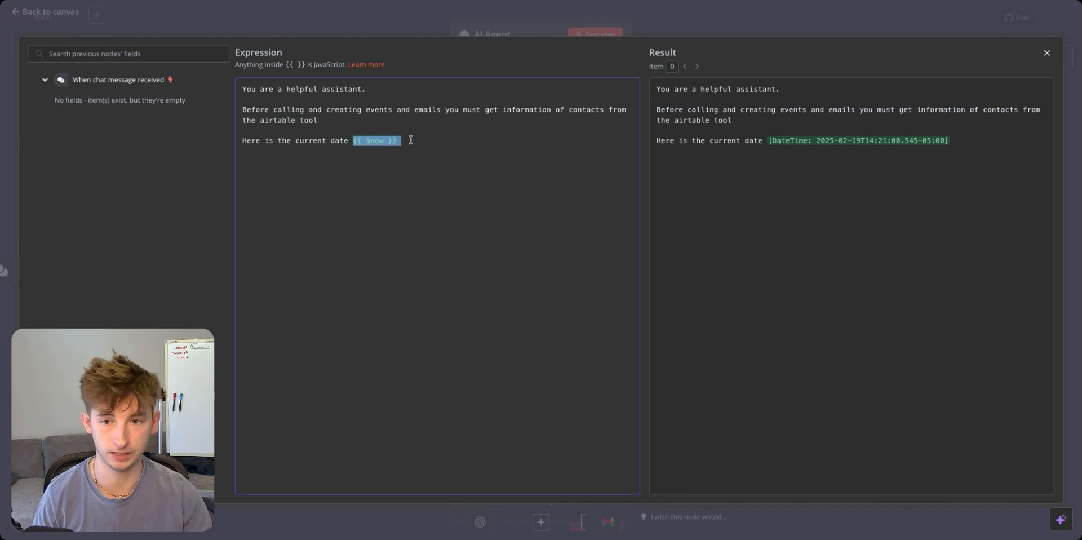
click(538, 34)
click(539, 20)
Ask the agent to schedule a one-hour 7pm EST AI Automation meeting with two contacts and email them.
click(608, 529)
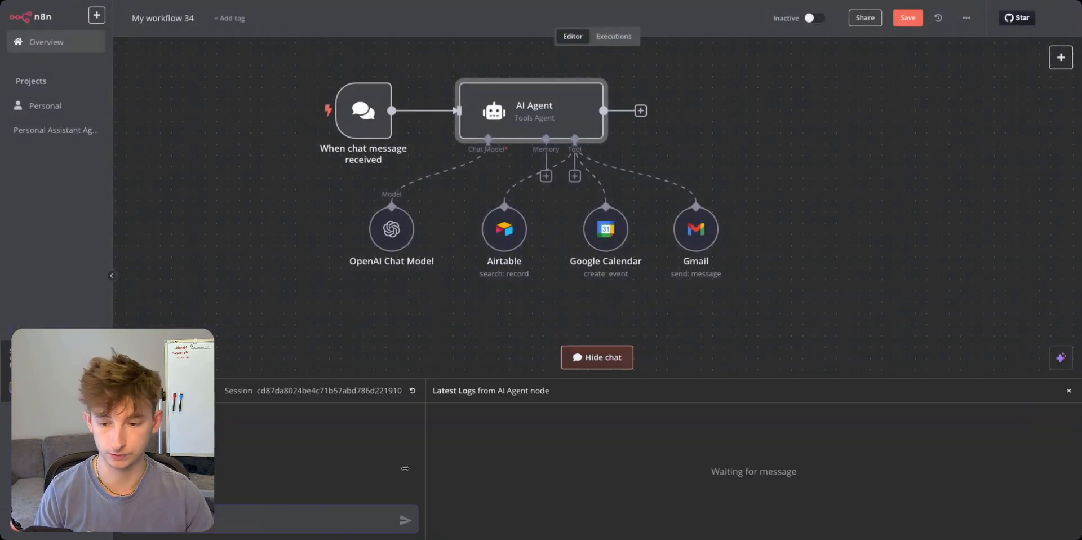
text(s)
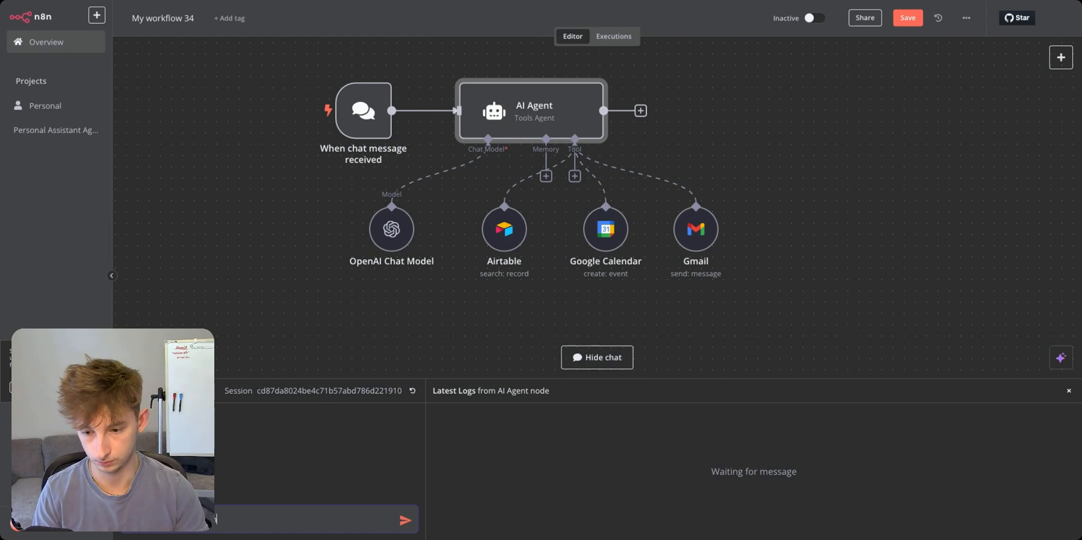
text(g about AI )
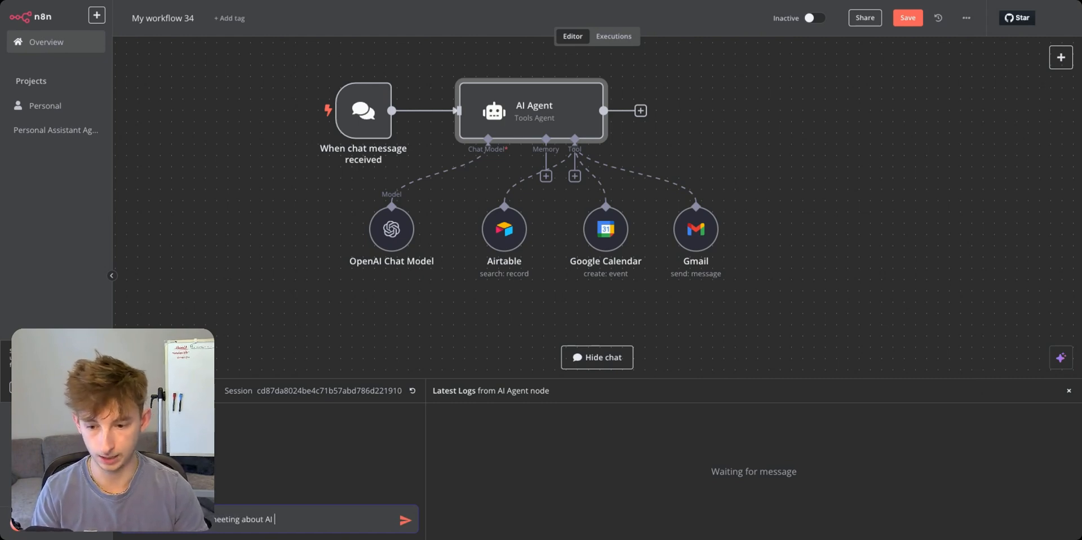
text(Automation)
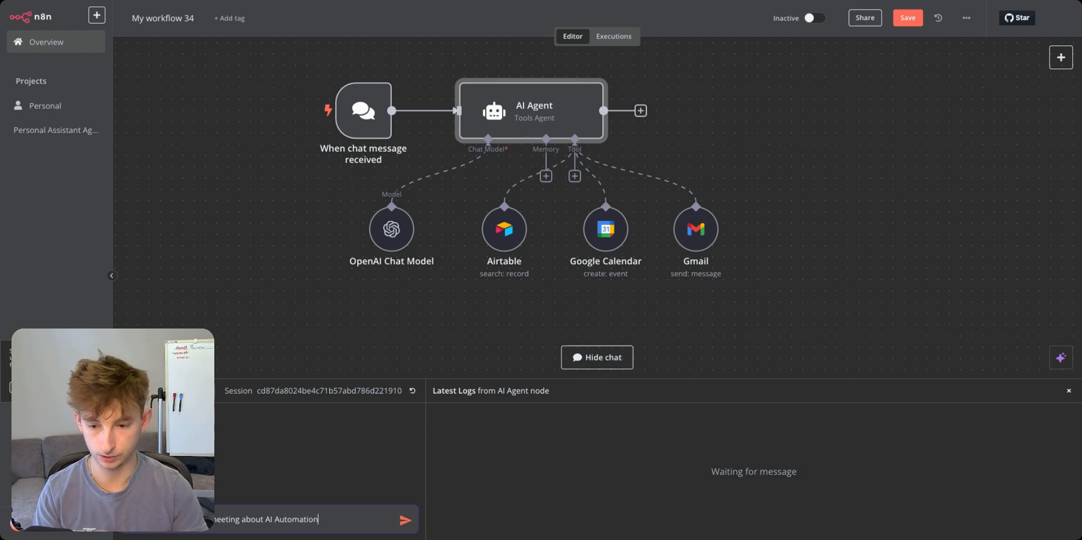
text( with Nick P and)
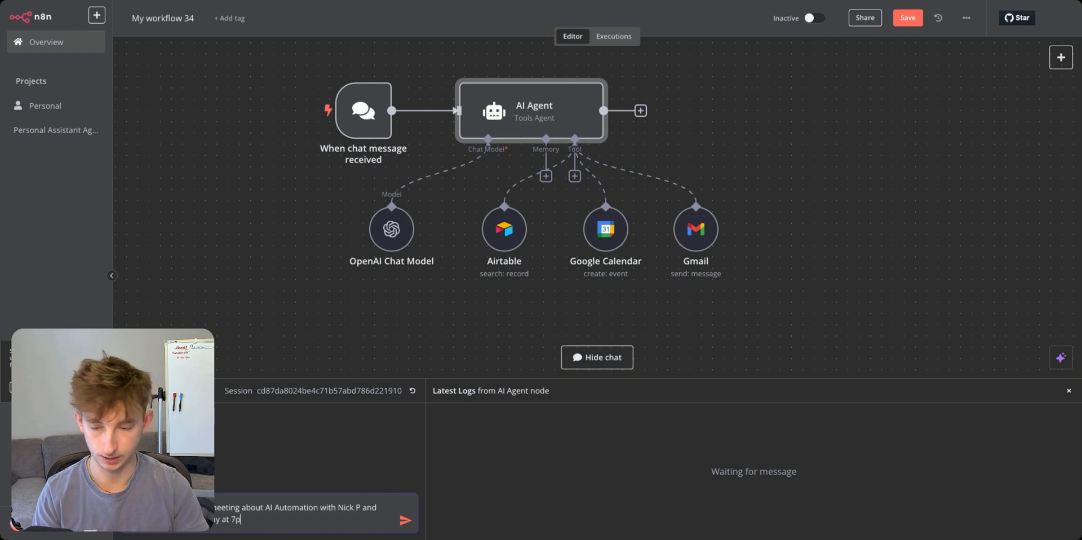
text(m EST)
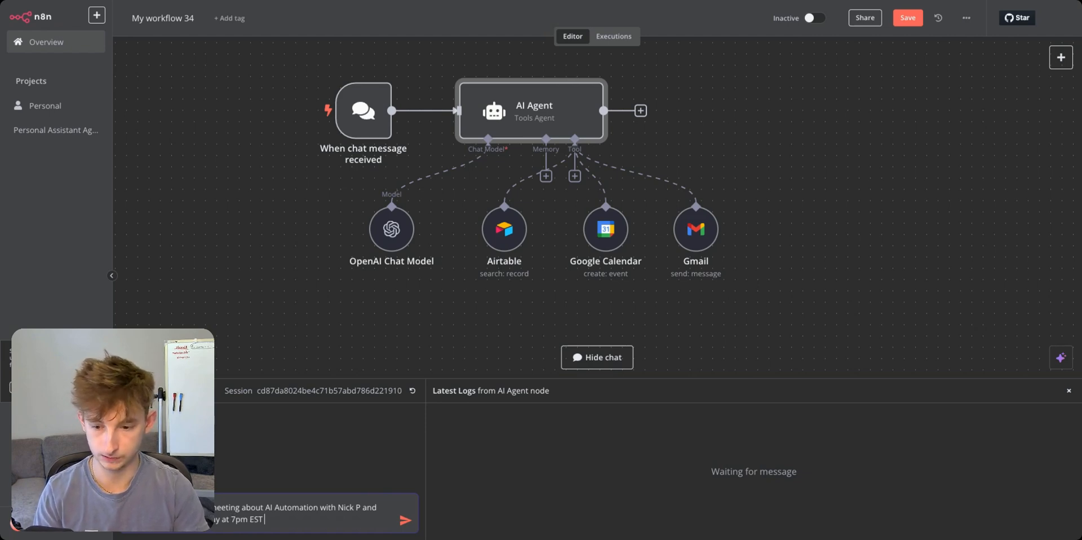
text( and it should o)
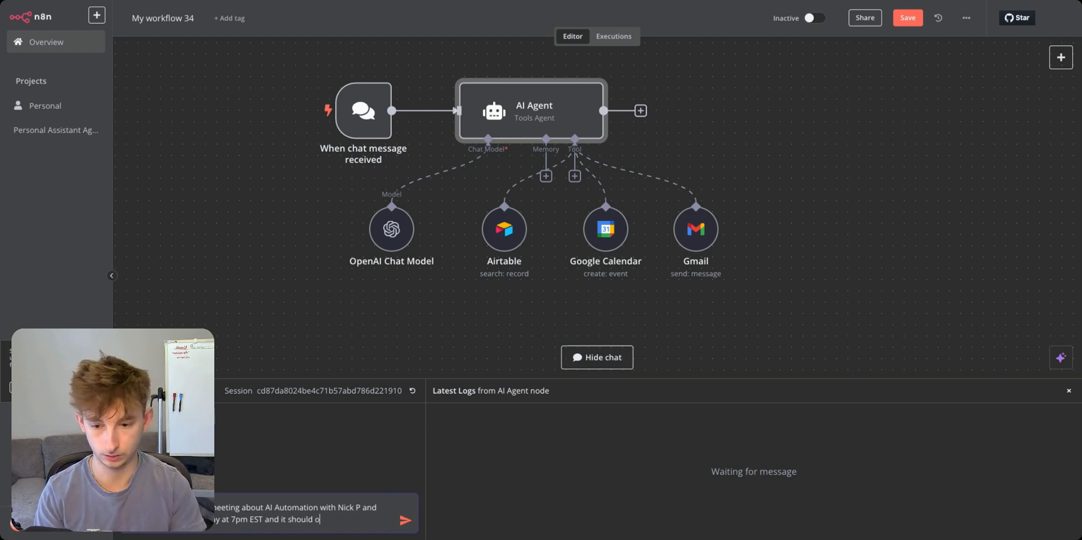
text(nly be 1 hour)
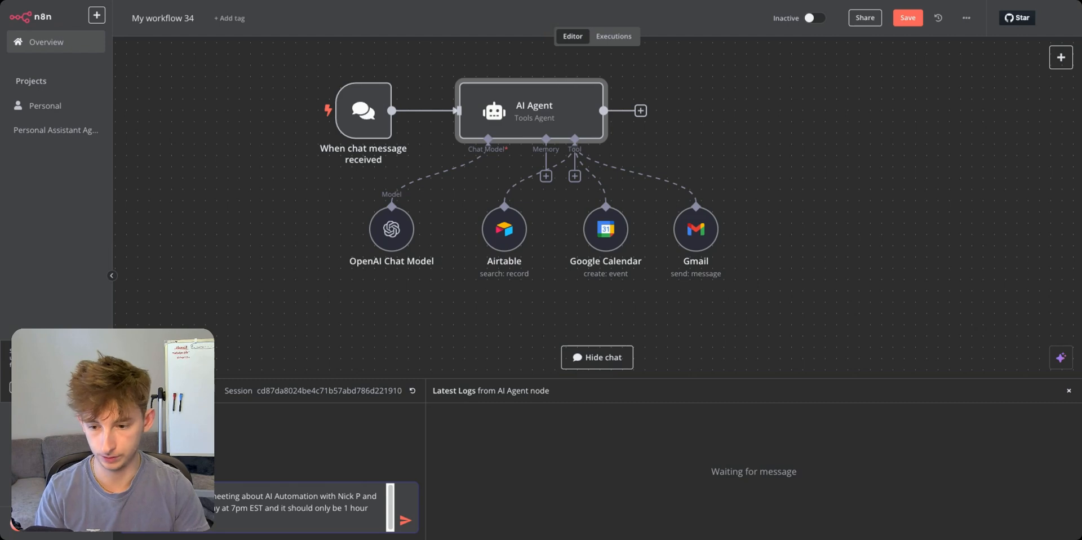
text( and send emails to both of the)
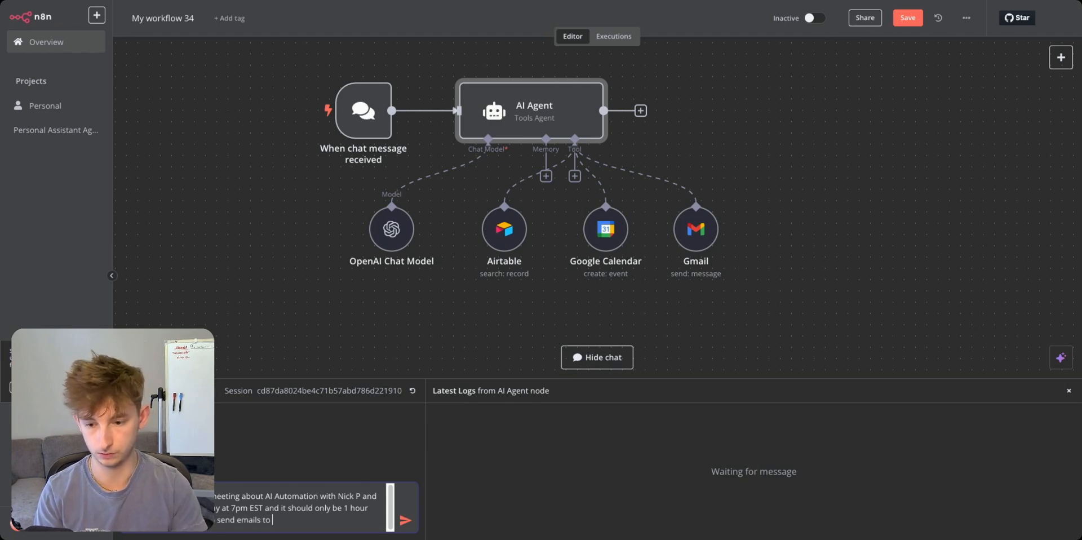
text(m asking )
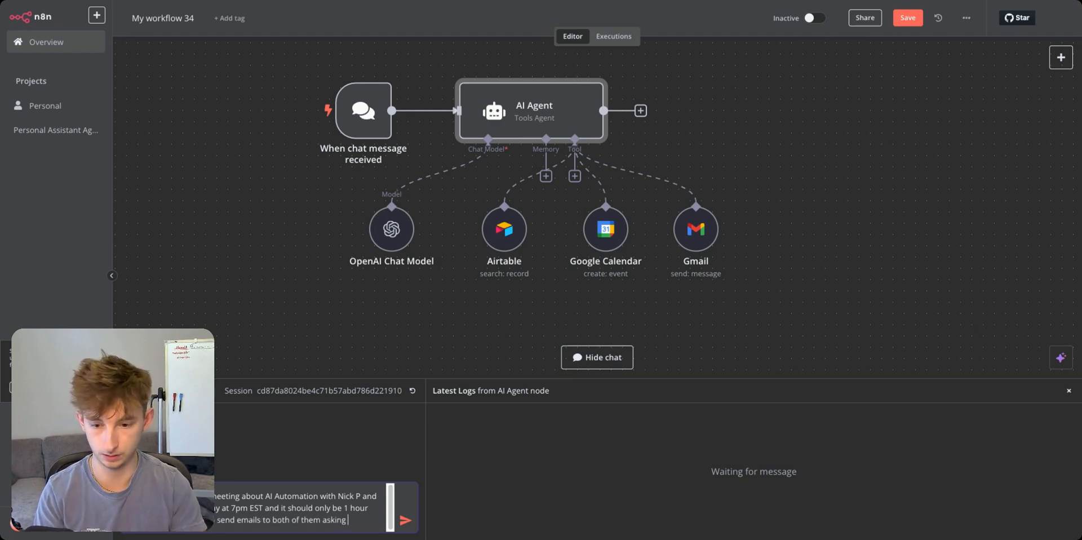
text(for)
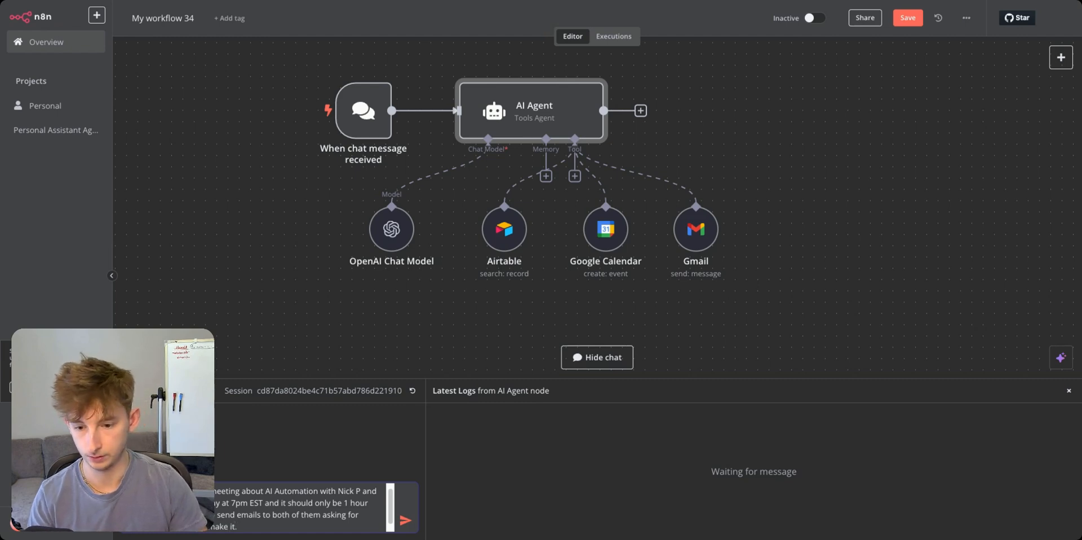
key(Return)
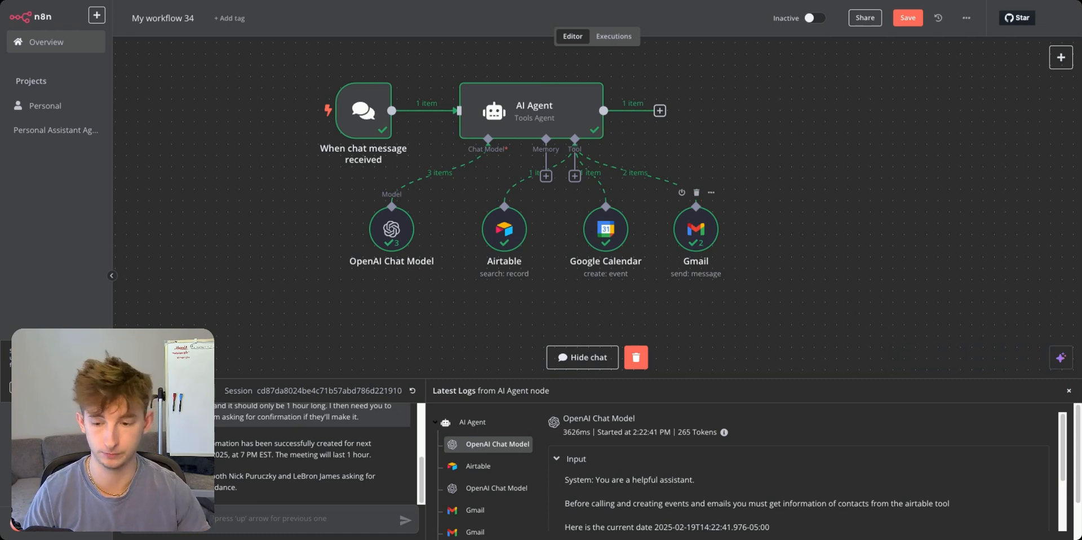
Check the Feb 27 AI Automation Meeting event in Google Calendar and its two guest addresses.
click(418, 2)
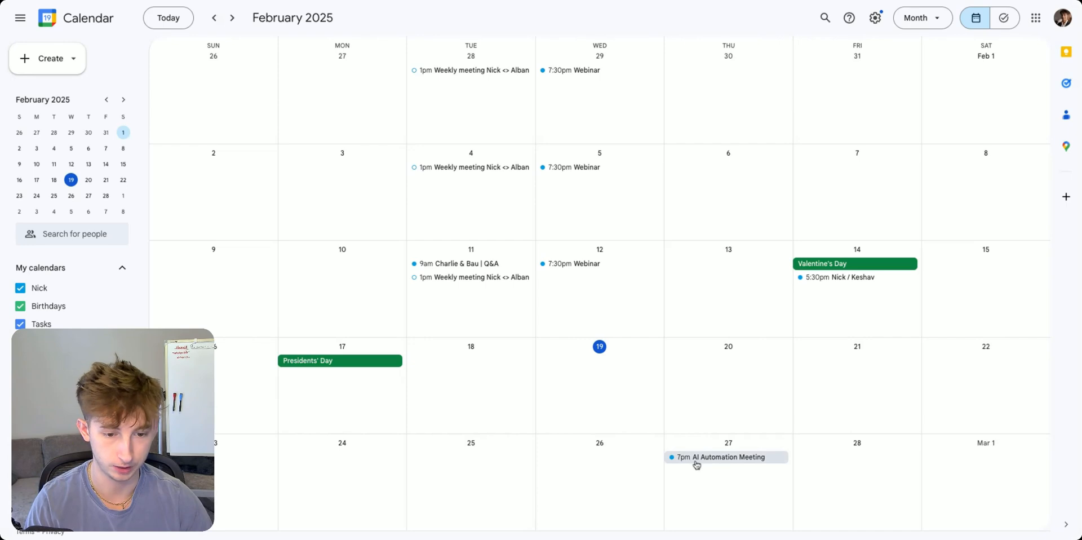
click(697, 459)
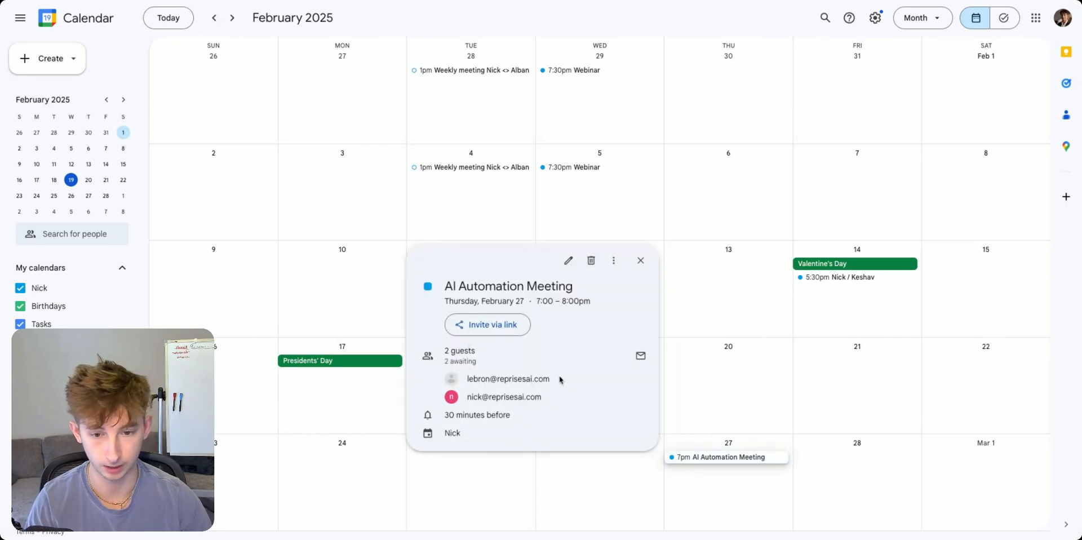
drag(560, 379, 438, 378)
triple_click(557, 401)
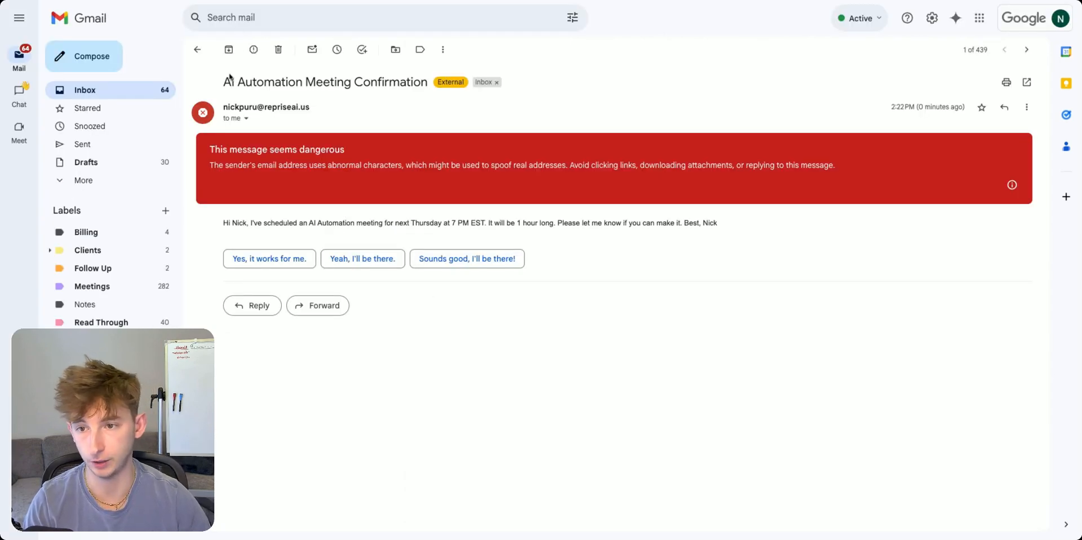
Read the AI Automation Meeting Confirmation email's subject and body, then go back to n8n.
drag(220, 84, 428, 83)
click(428, 83)
drag(206, 223, 717, 222)
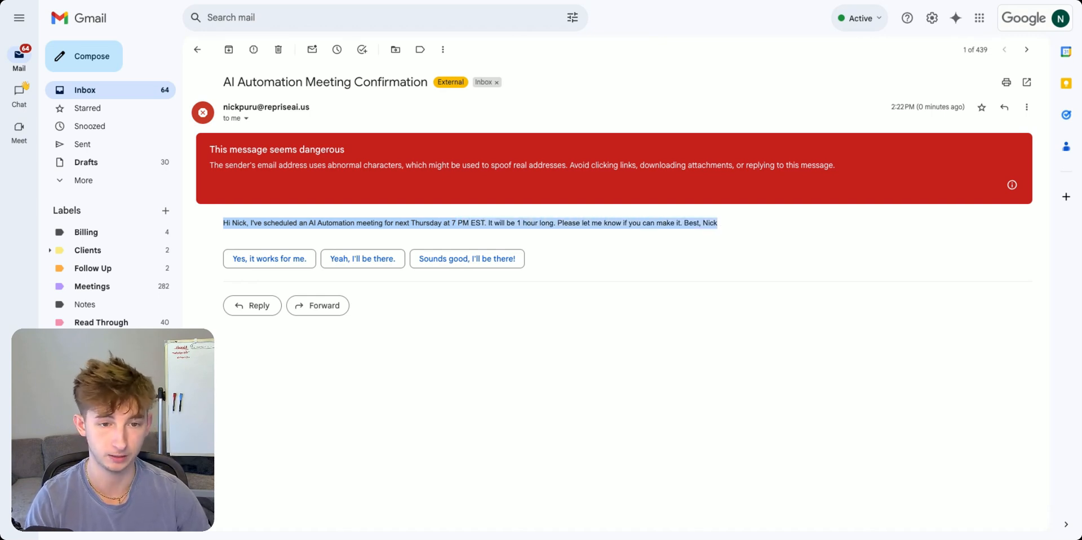
click(709, 219)
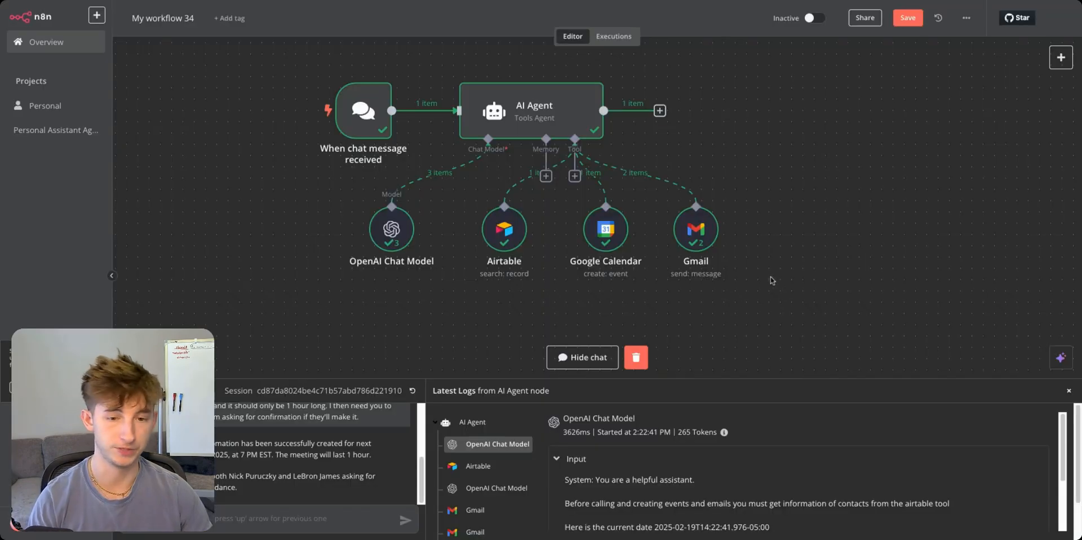
Close the chat panel, inspect the Gmail tool's settings, and add an Affinity tool.
click(1068, 391)
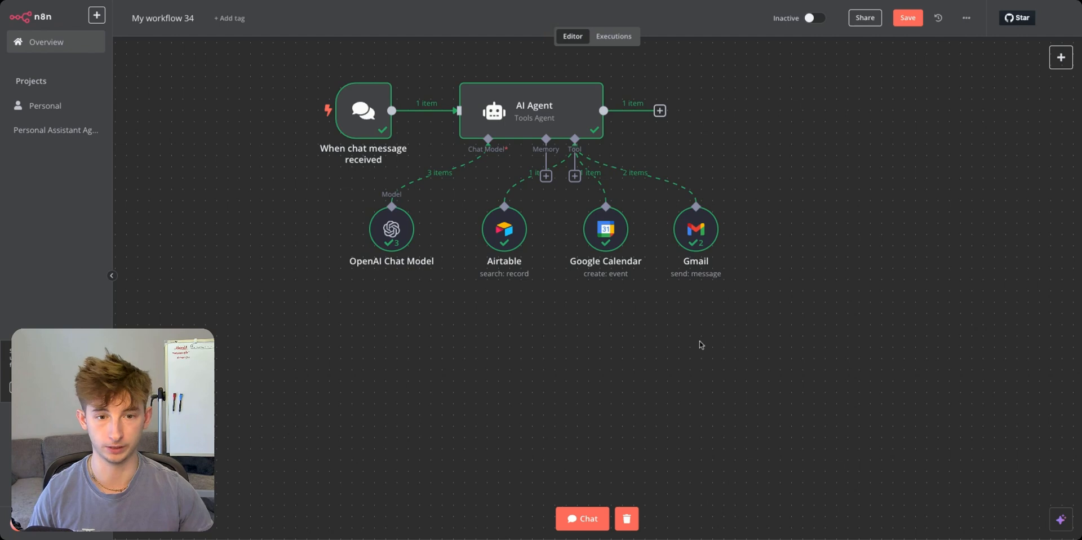
click(574, 176)
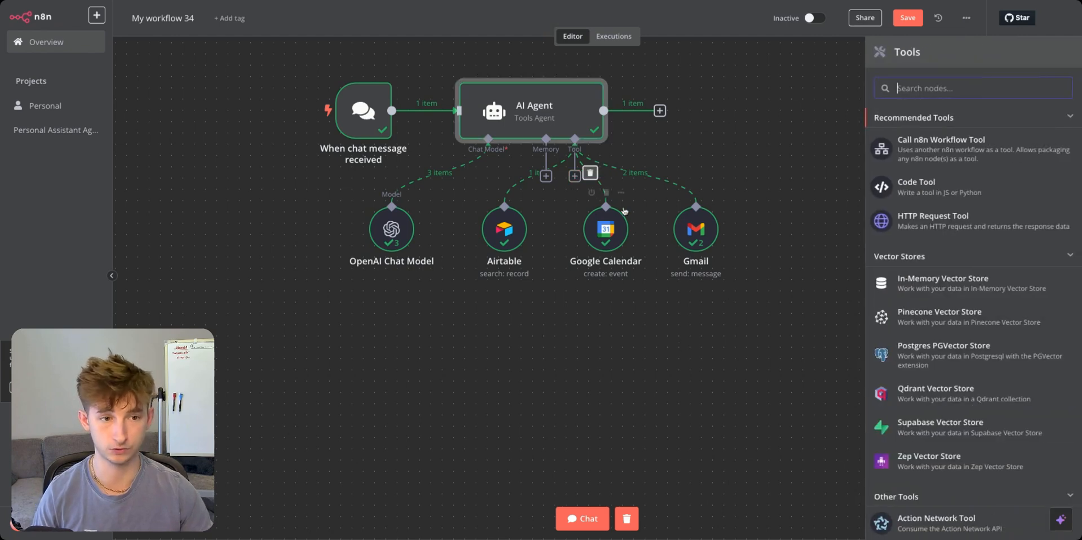
double_click(696, 229)
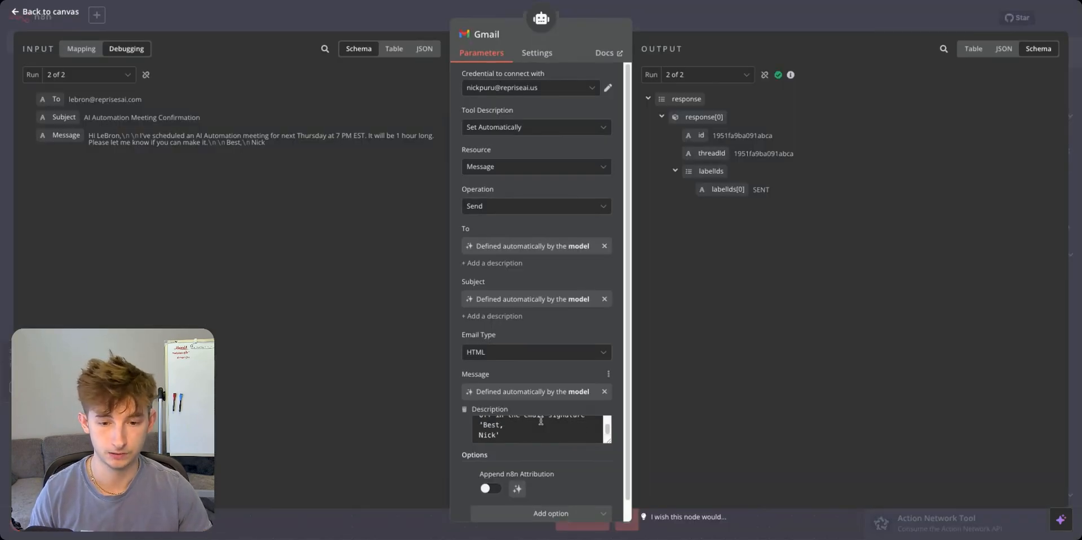
scroll(541, 420, down, 1)
click(350, 20)
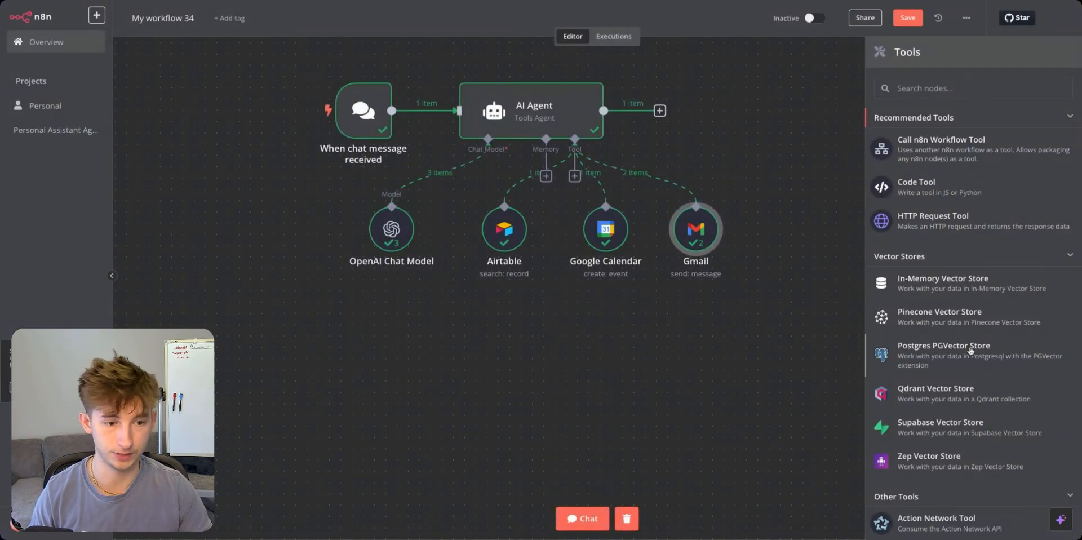
scroll(970, 351, down, 7)
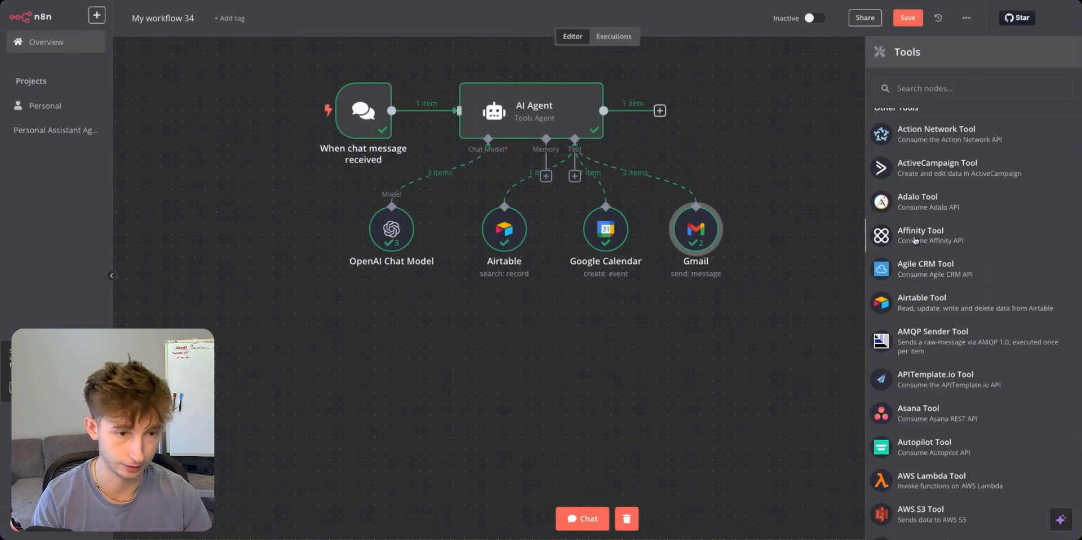
click(915, 237)
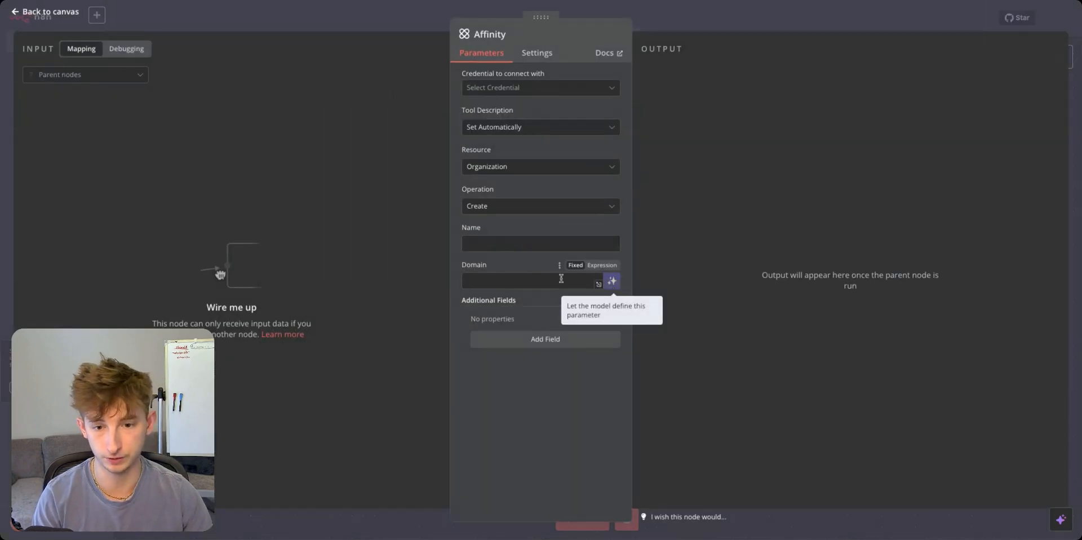
Clear the Affinity Domain field and make it model-defined, then return to the canvas.
click(586, 280)
text({{)
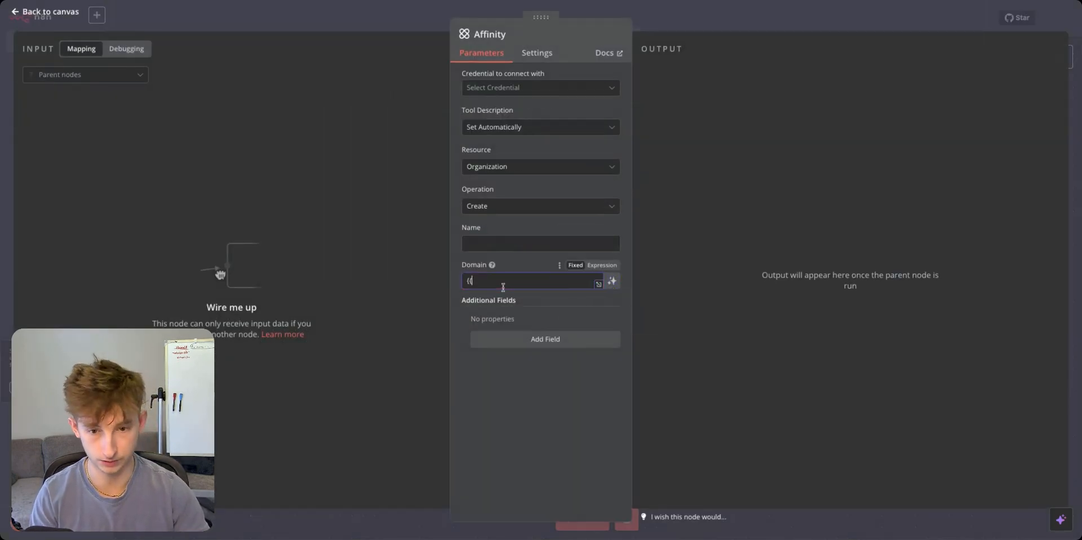
text( $froma)
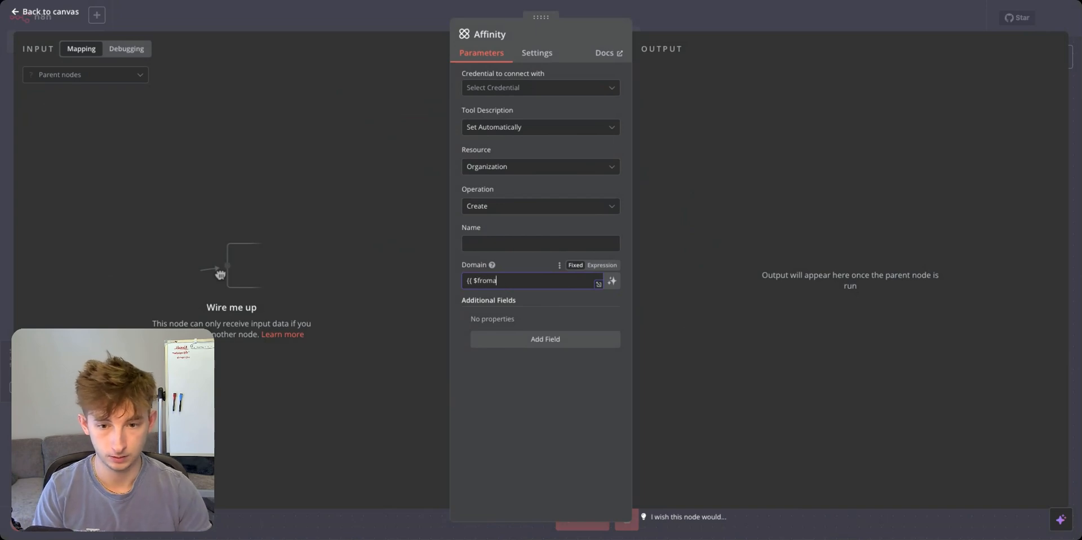
text(i()
triple_click(548, 279)
key(BackSpace)
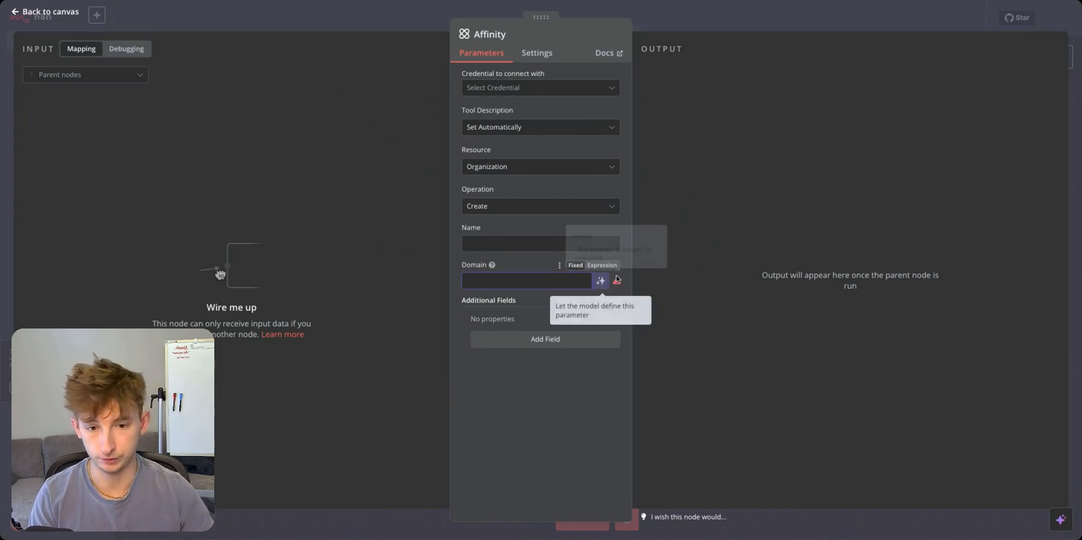
click(601, 280)
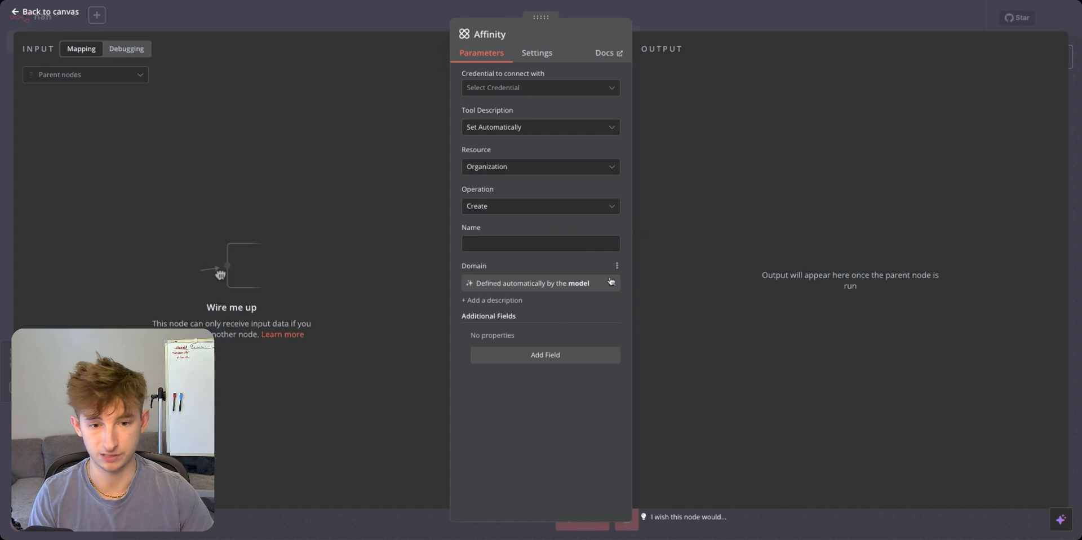
click(353, 22)
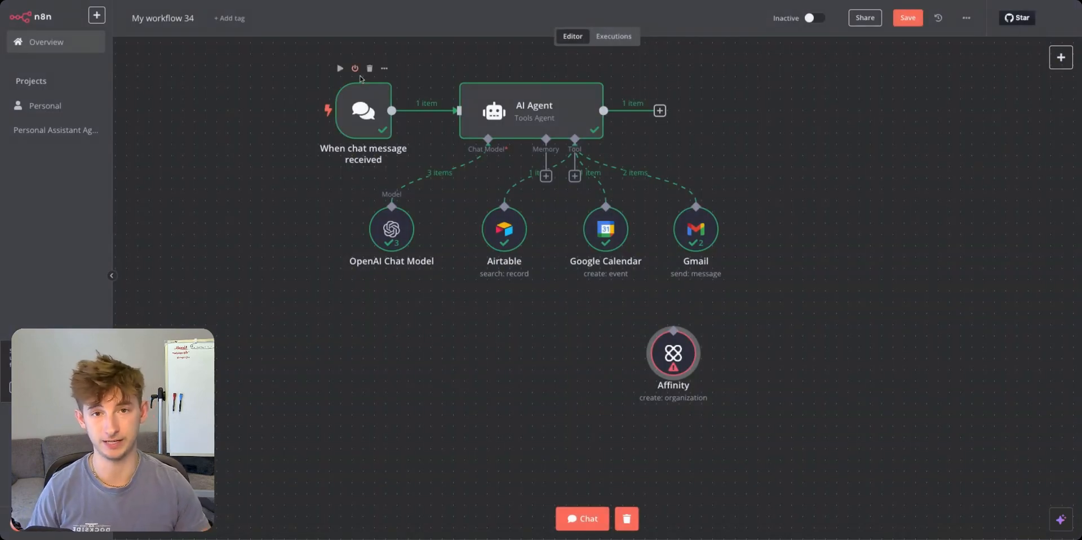